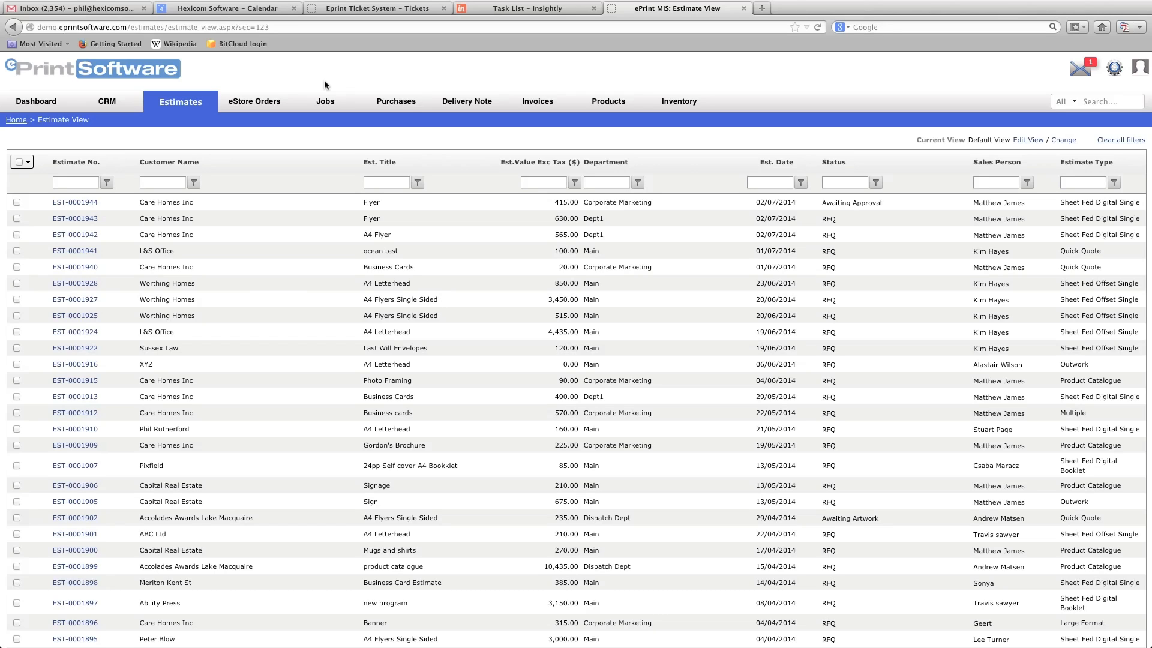
Create a new estimate for the company Care Homes Inc
mouse_move(160, 103)
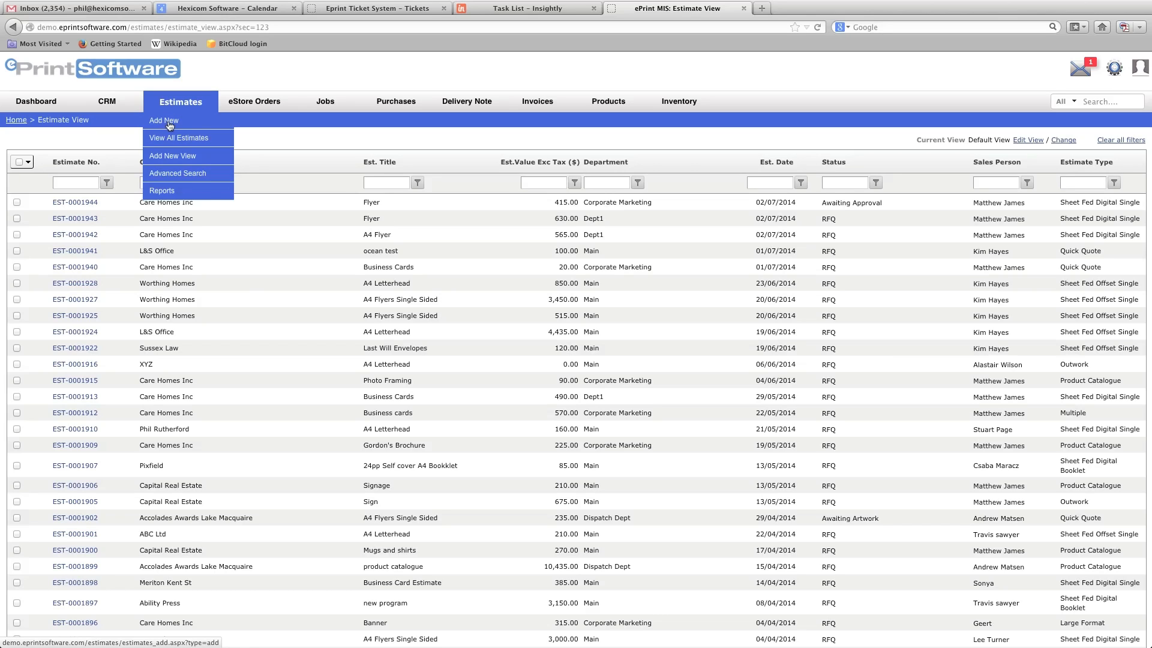
left_click(169, 125)
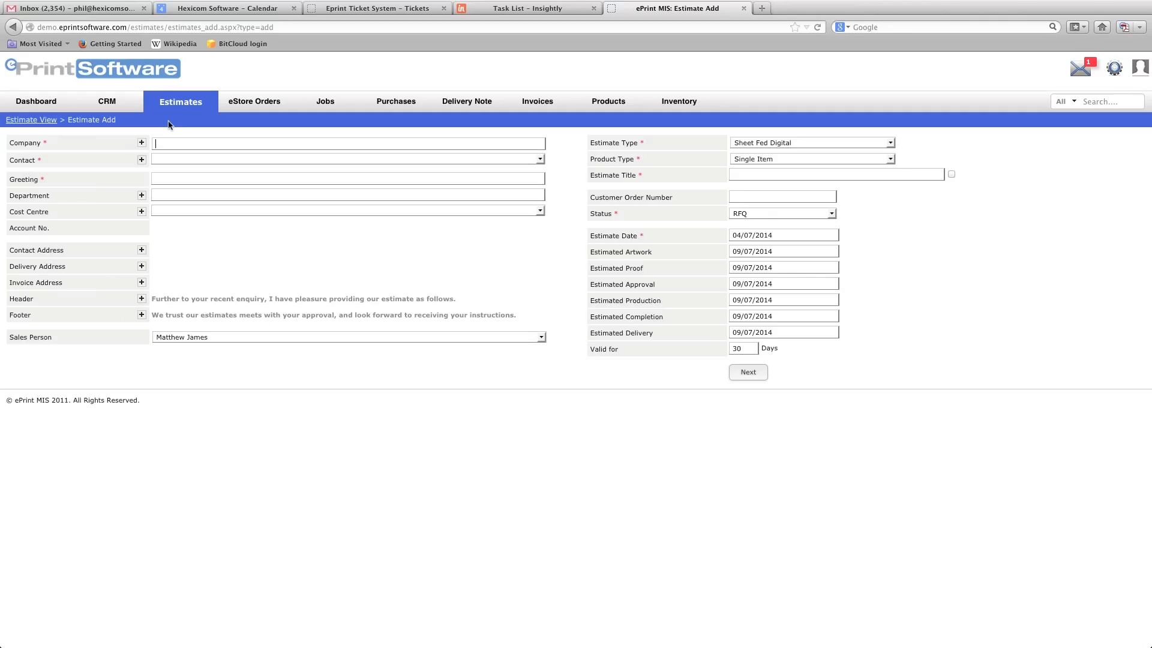
type("car")
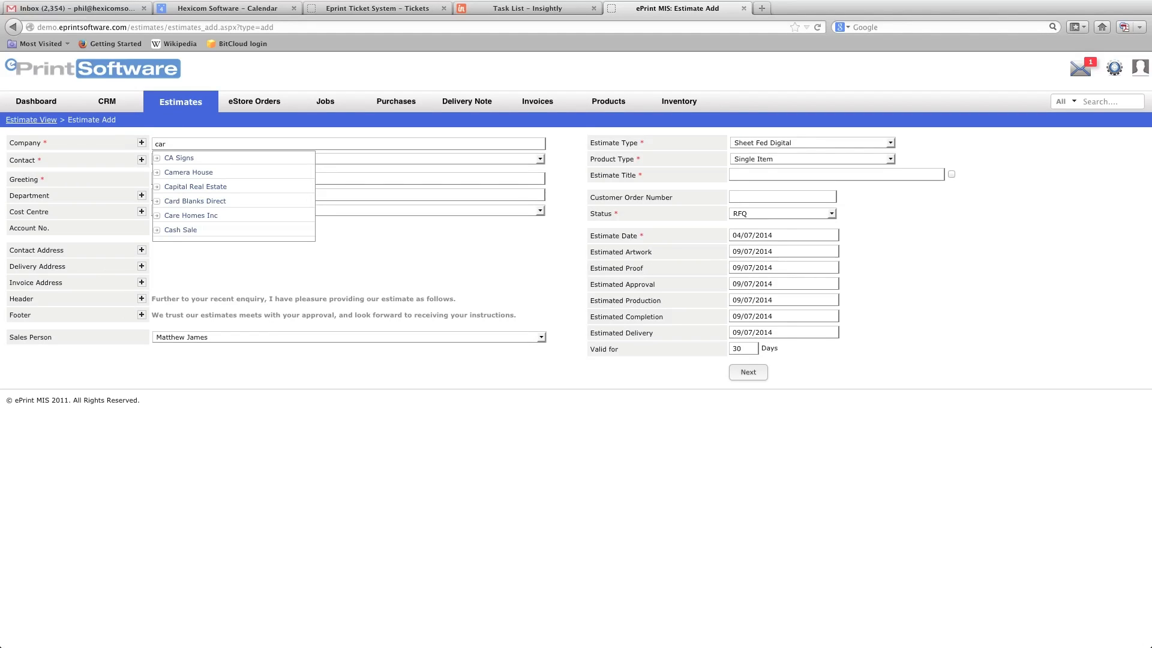
left_click(196, 215)
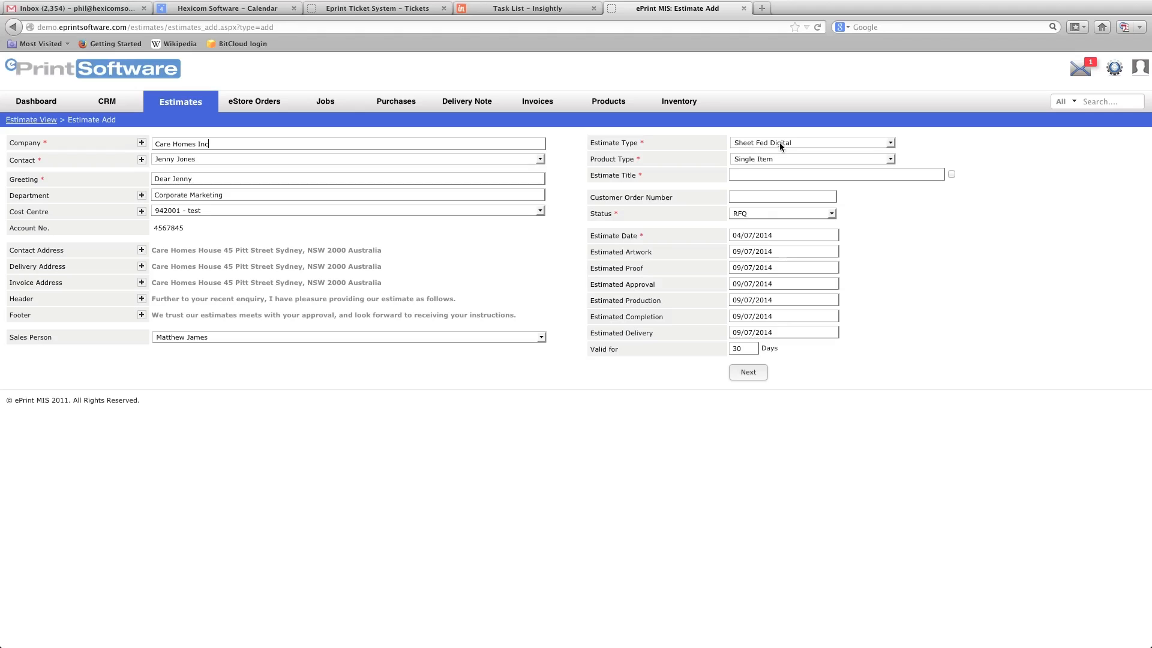
Set the product type to Booklet, title the estimate "12pp A4 Booklet" and continue to the booklet item details
left_click(890, 159)
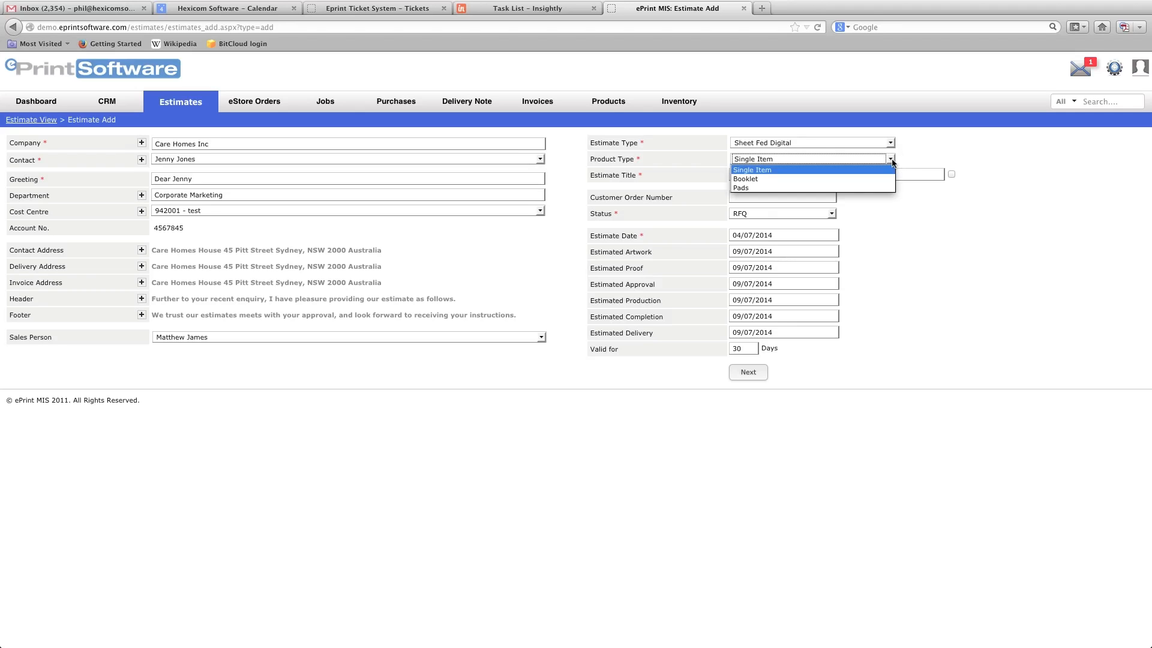
left_click(751, 178)
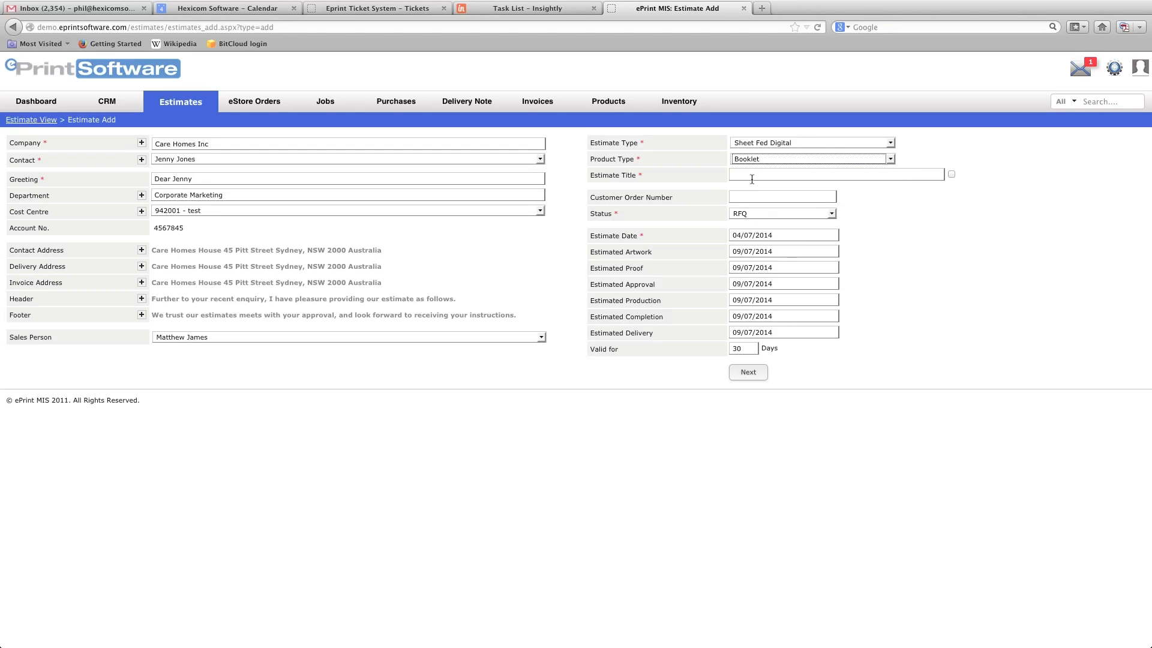
left_click(752, 176)
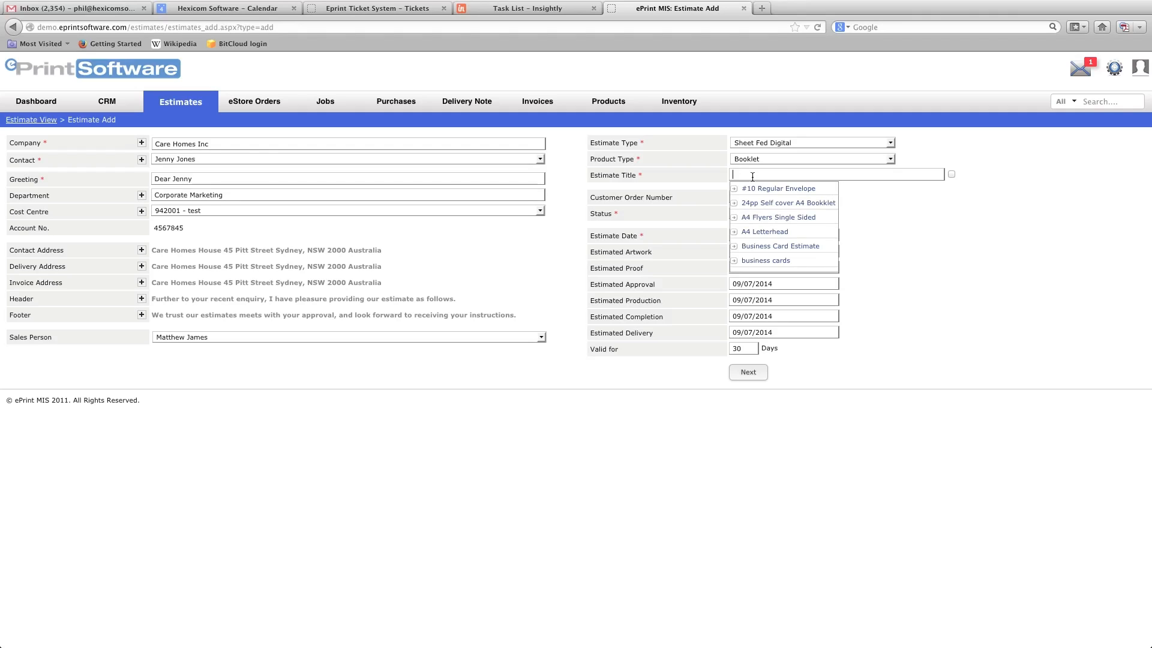
type("12")
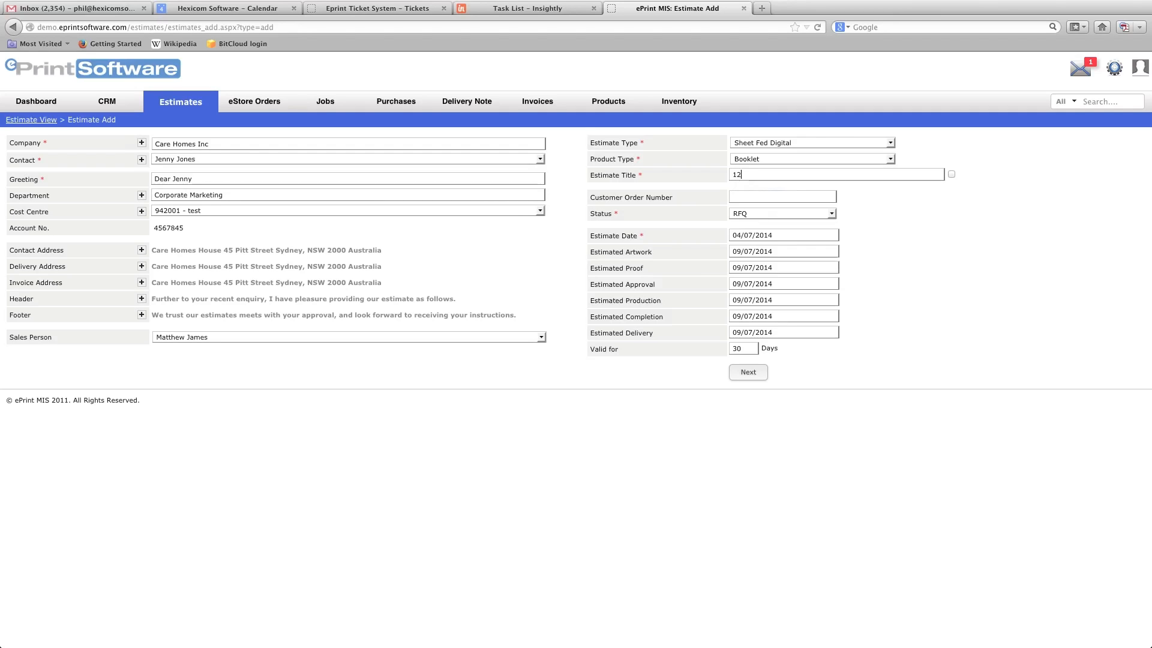
type("pp A4 Booklet")
left_click(749, 373)
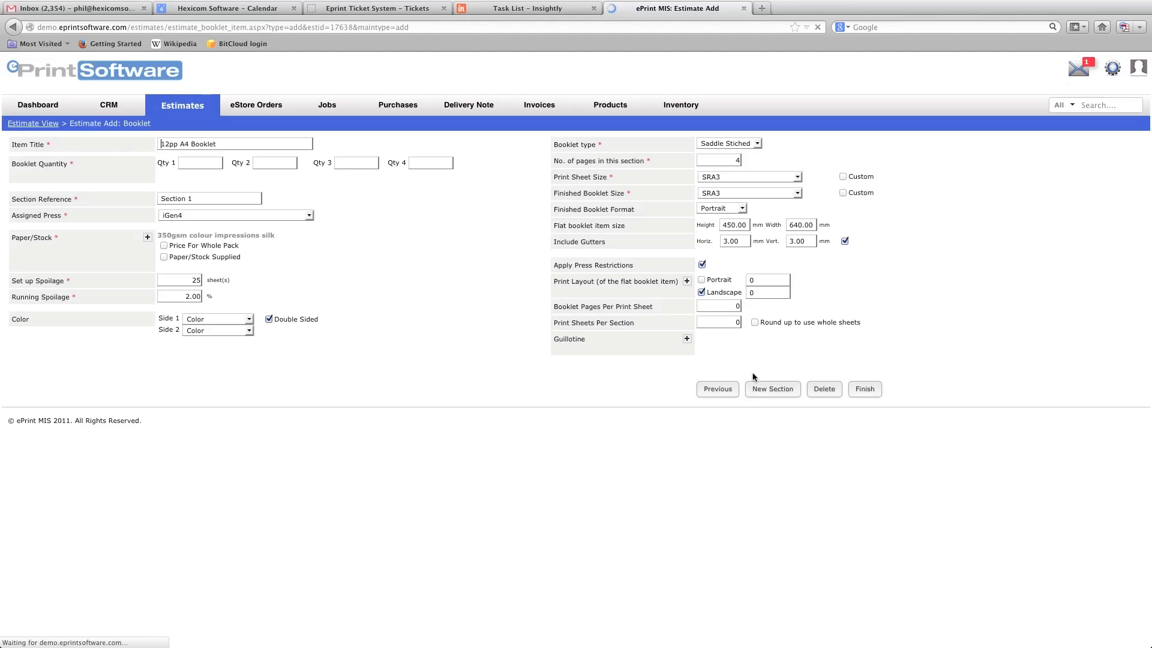
Enter the four booklet quantities as 100, 200, 300 and 400
left_click(200, 163)
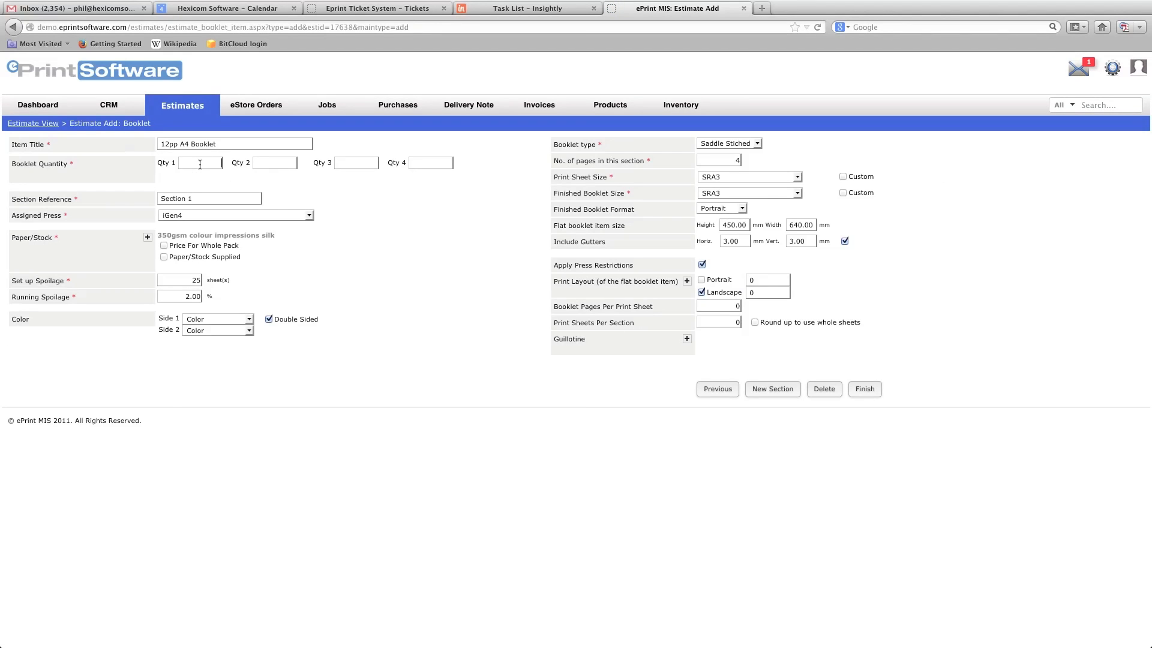
type("100")
key("Tab")
type("200")
key("Tab")
type("30")
key("Tab")
type("400")
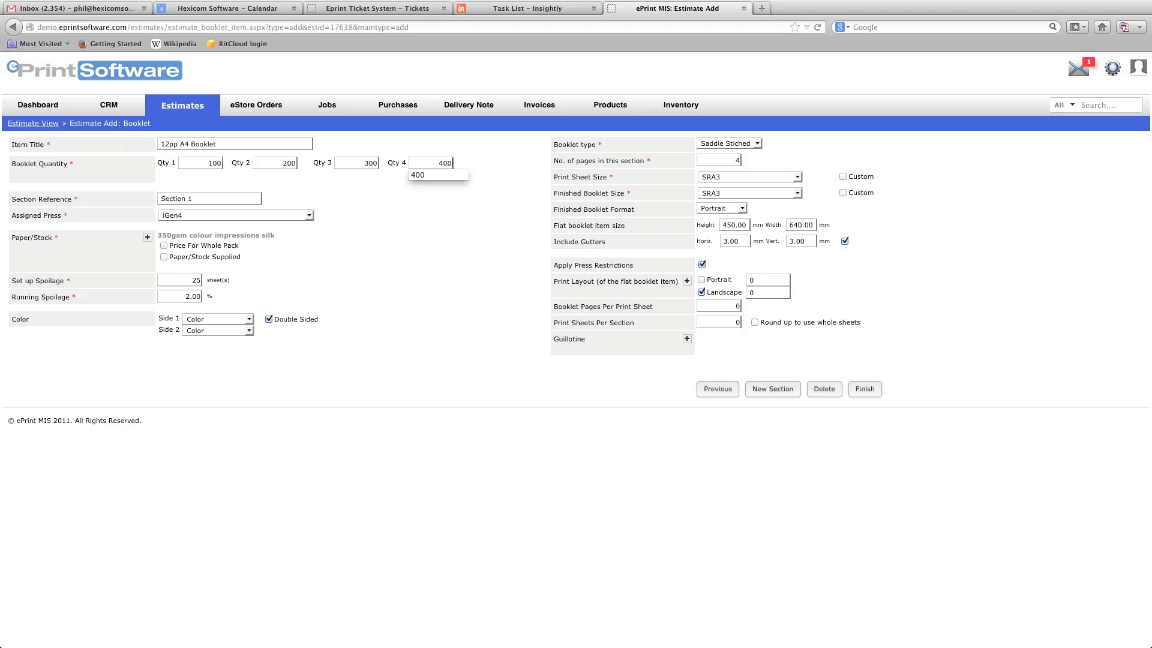
key("Tab")
Name the first booklet section "Covers" and assign it to the Konica Minolta C6501 press
key("Tab")
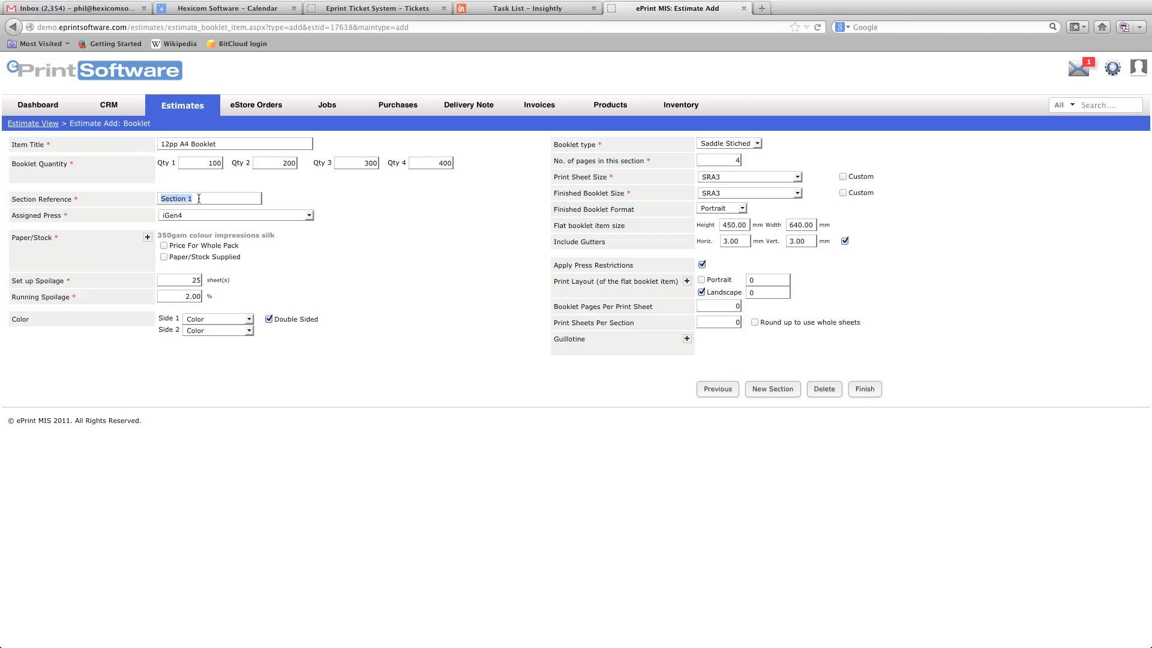
type("Cover")
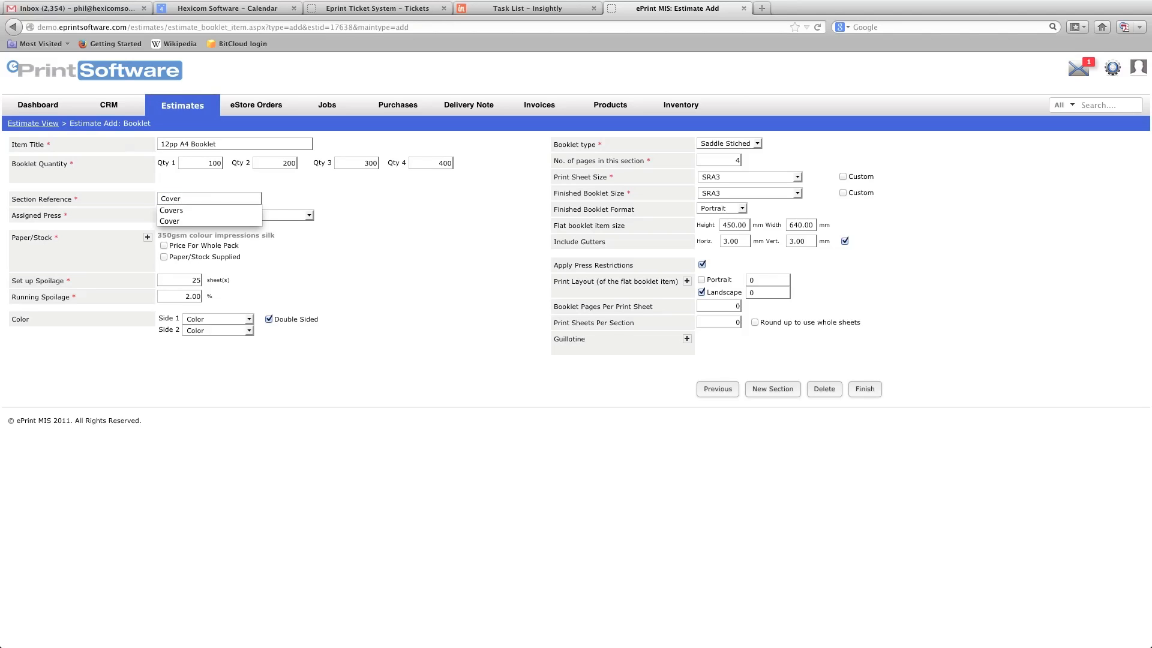
type("s")
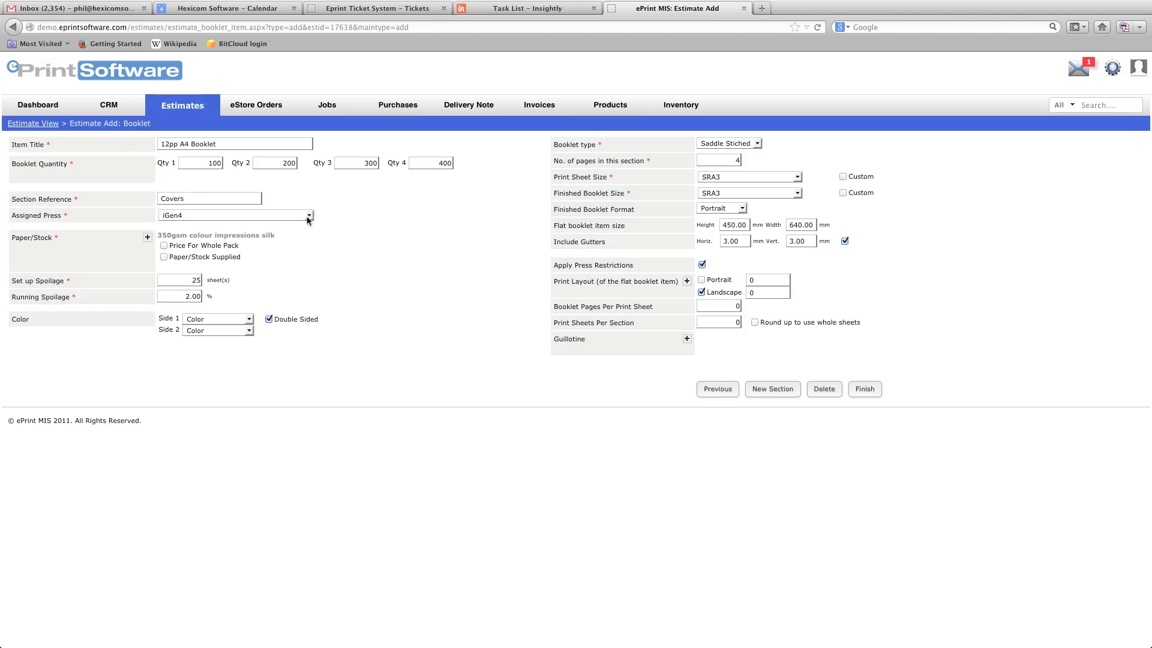
left_click(307, 216)
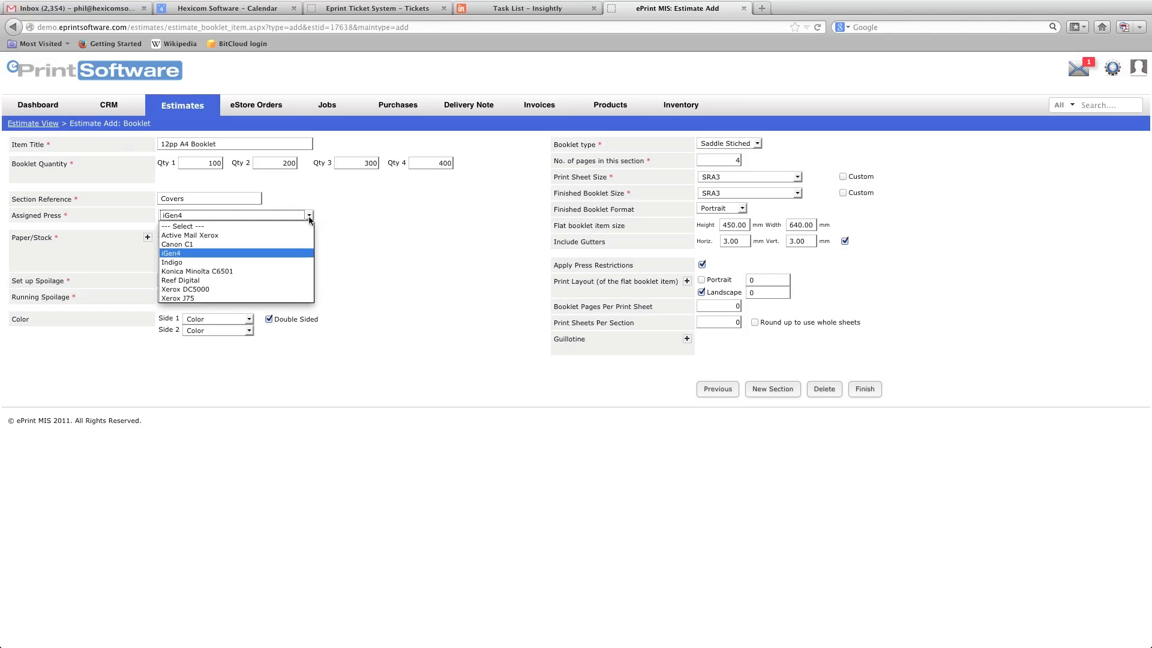
left_click(184, 271)
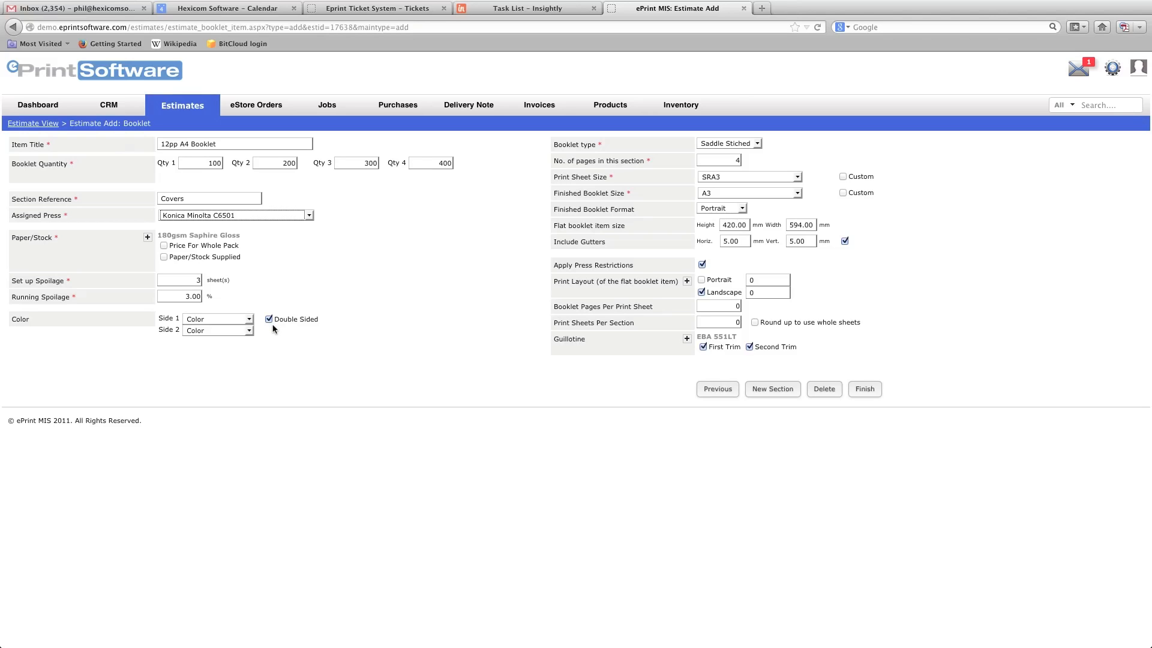
Set the booklet type to Perfect Bound and the finished booklet size to A4
left_click(758, 145)
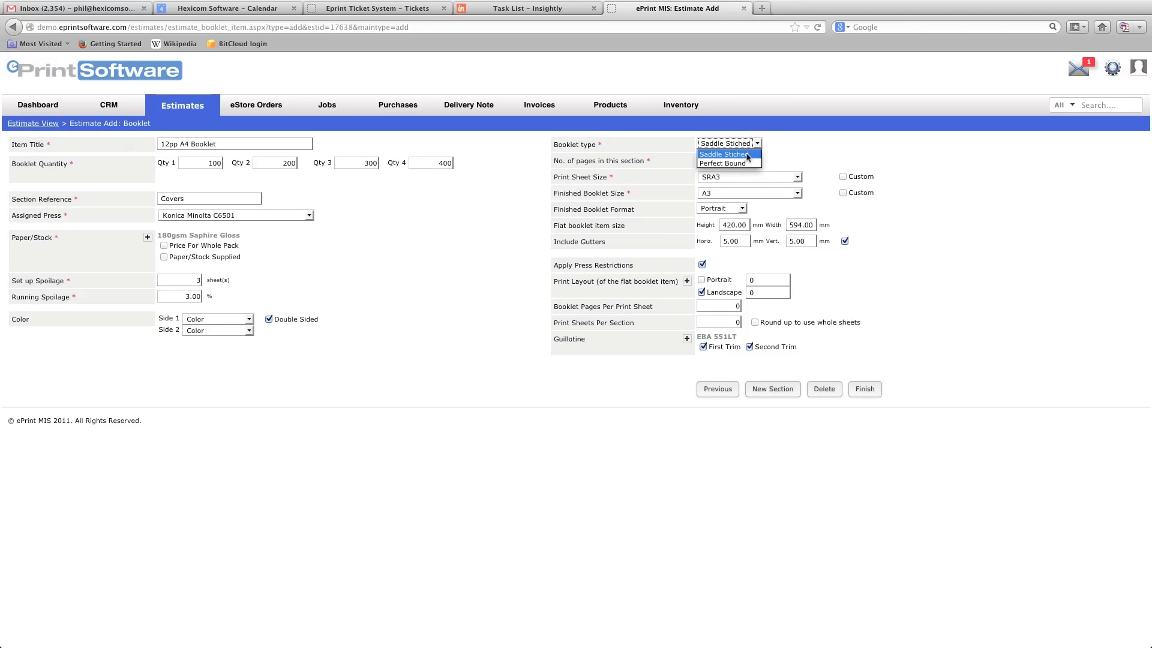
left_click(743, 163)
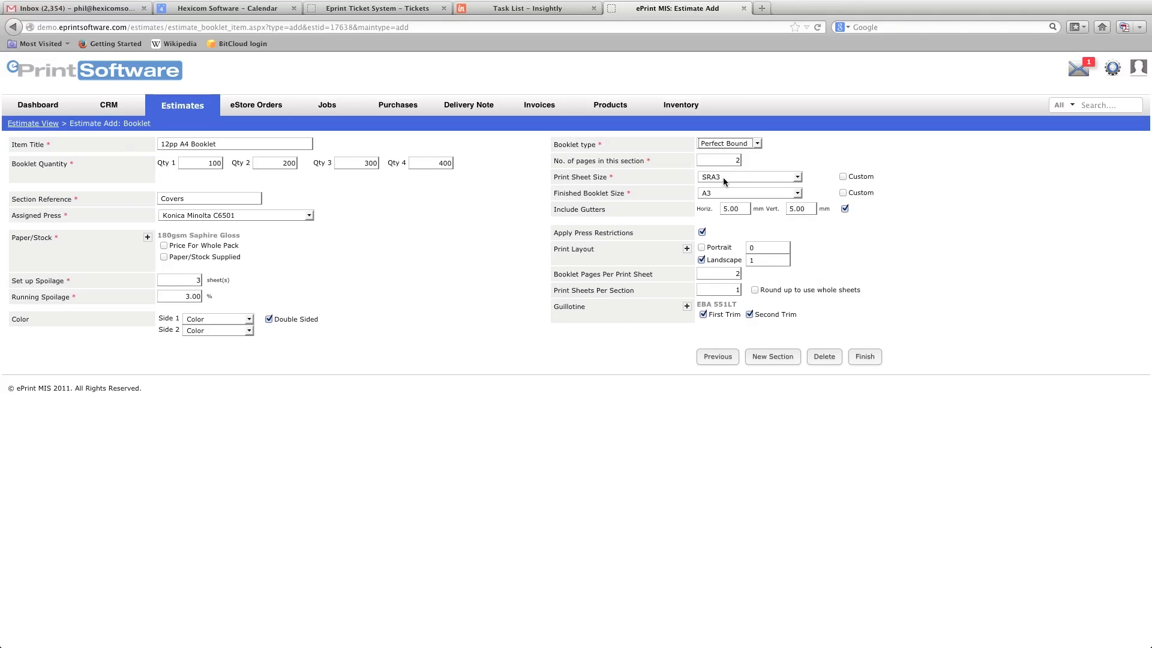
left_click(797, 193)
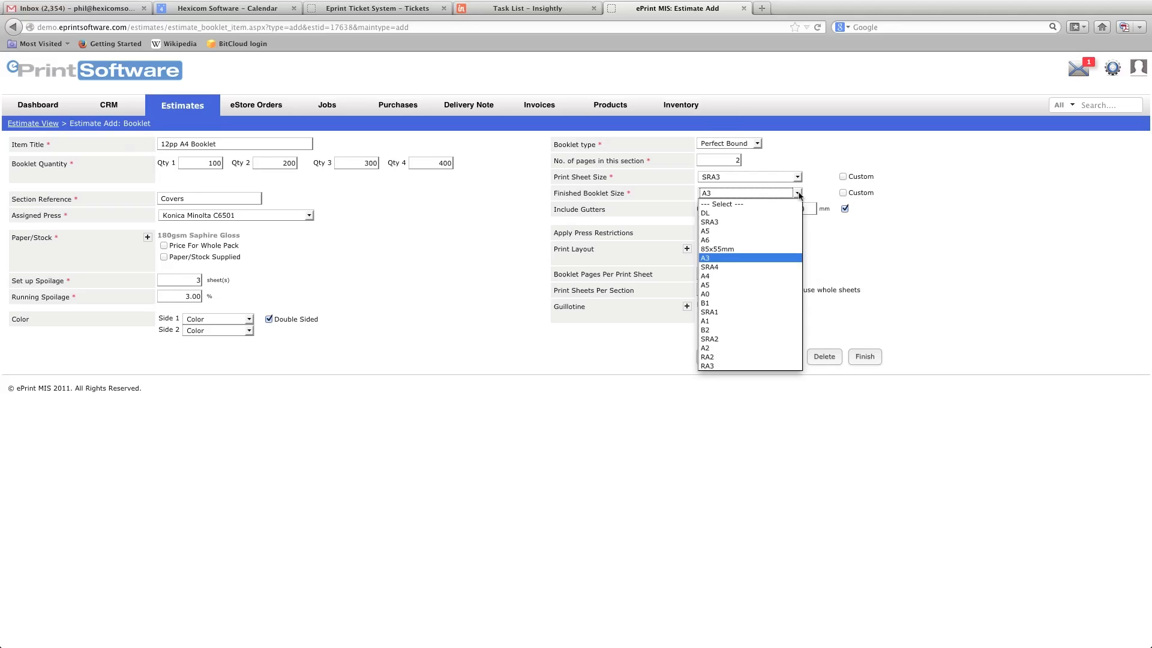
left_click(711, 276)
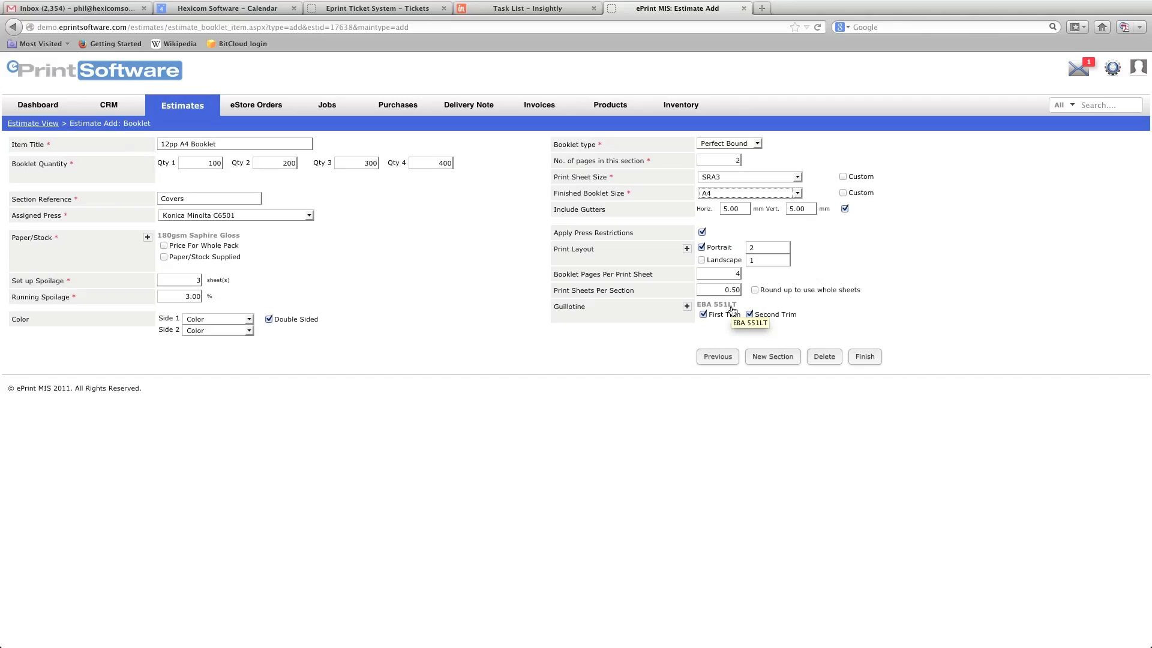
Add a second section to the booklet and name it "Inner Text"
left_click(776, 358)
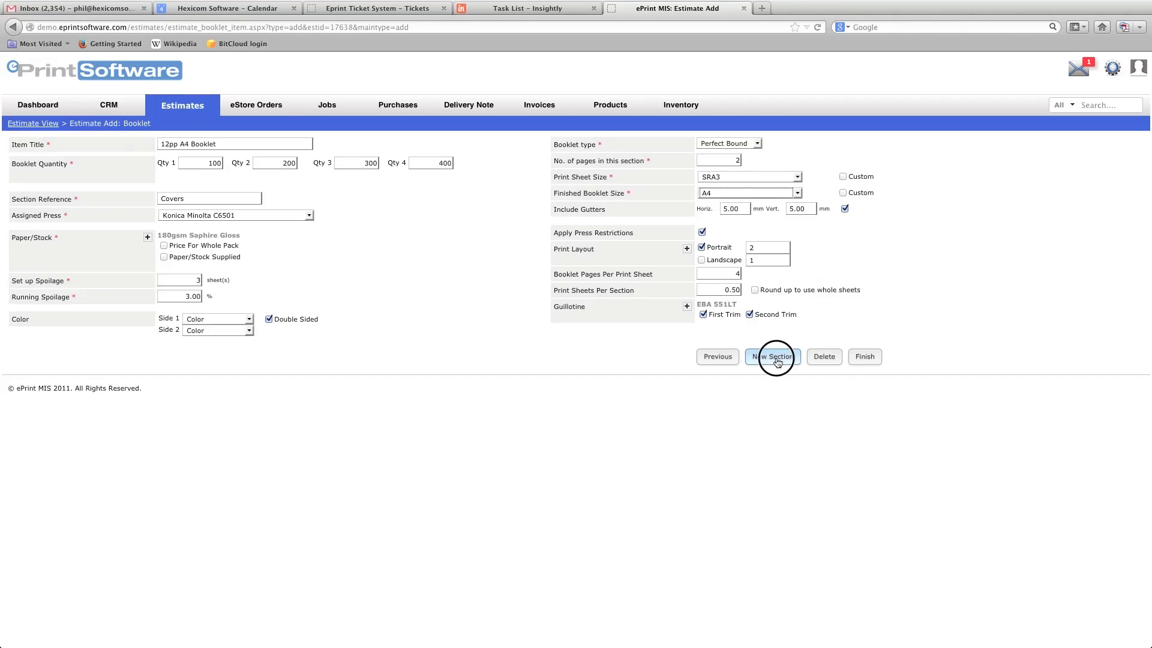
left_click(208, 197)
left_click_drag(207, 197, 151, 199)
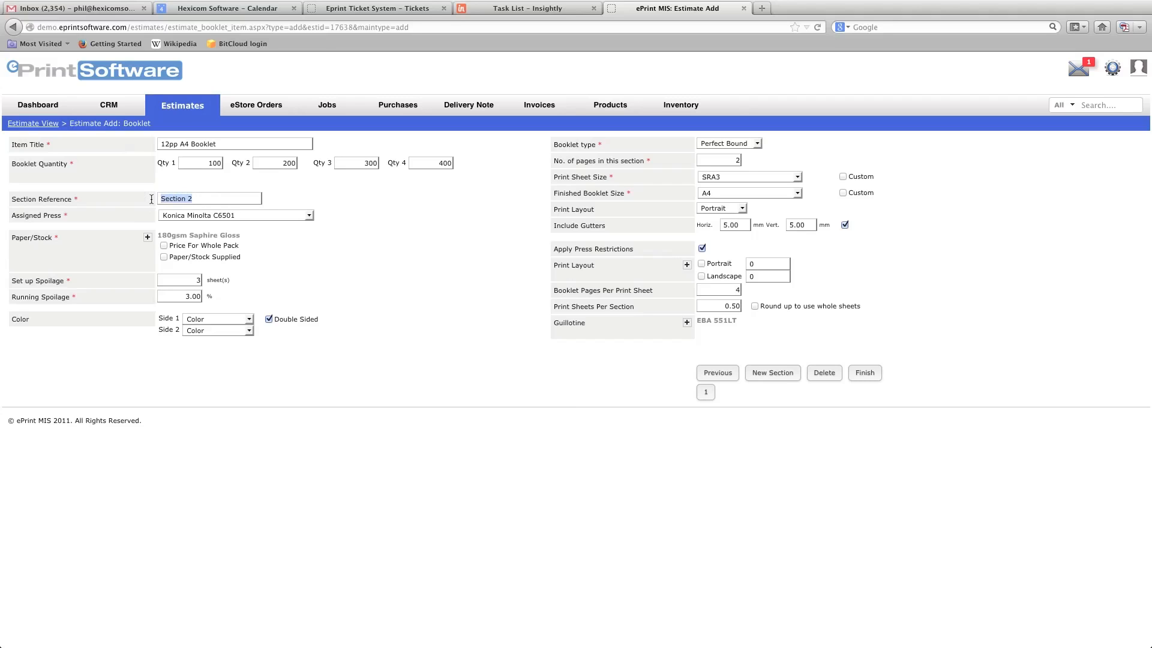
type("Inner Text")
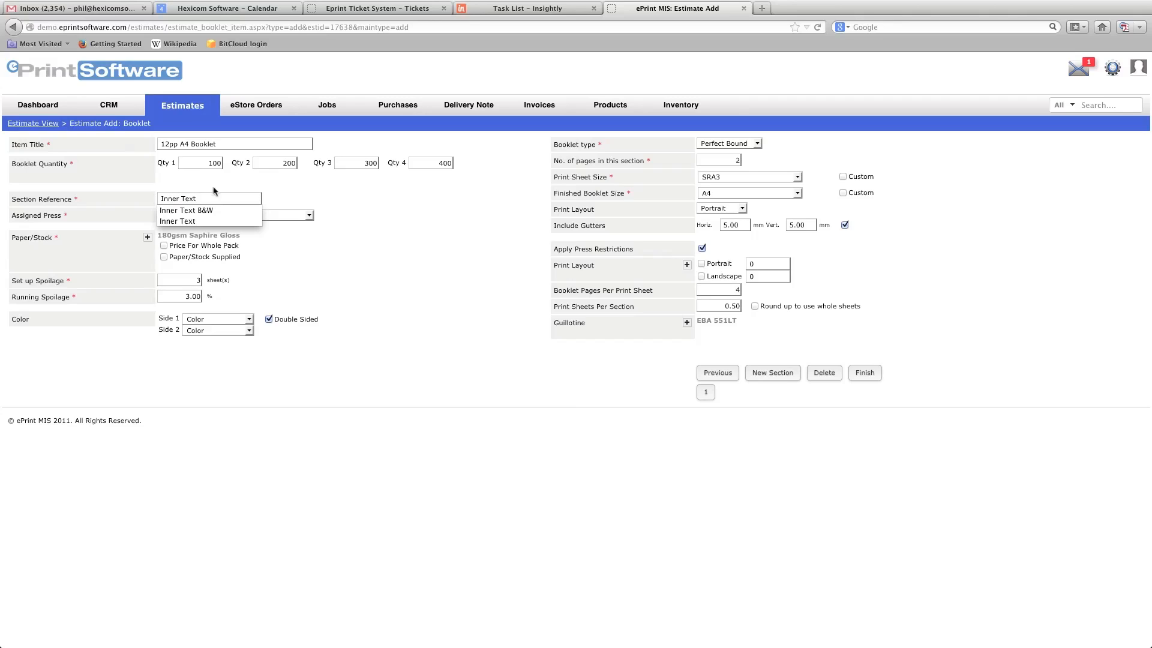
left_click(293, 197)
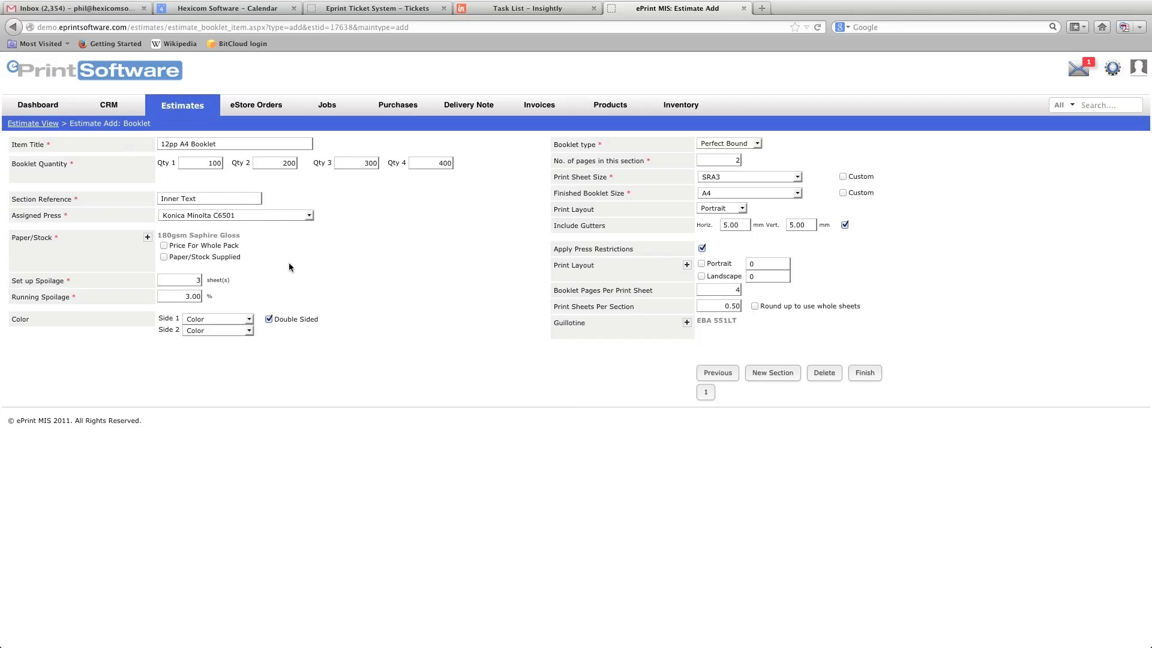
Set the Inner Text section to 12 pages and finish the booklet item to generate the estimate summary
left_click_drag(733, 159, 754, 161)
type("12")
key("Tab")
left_click(867, 375)
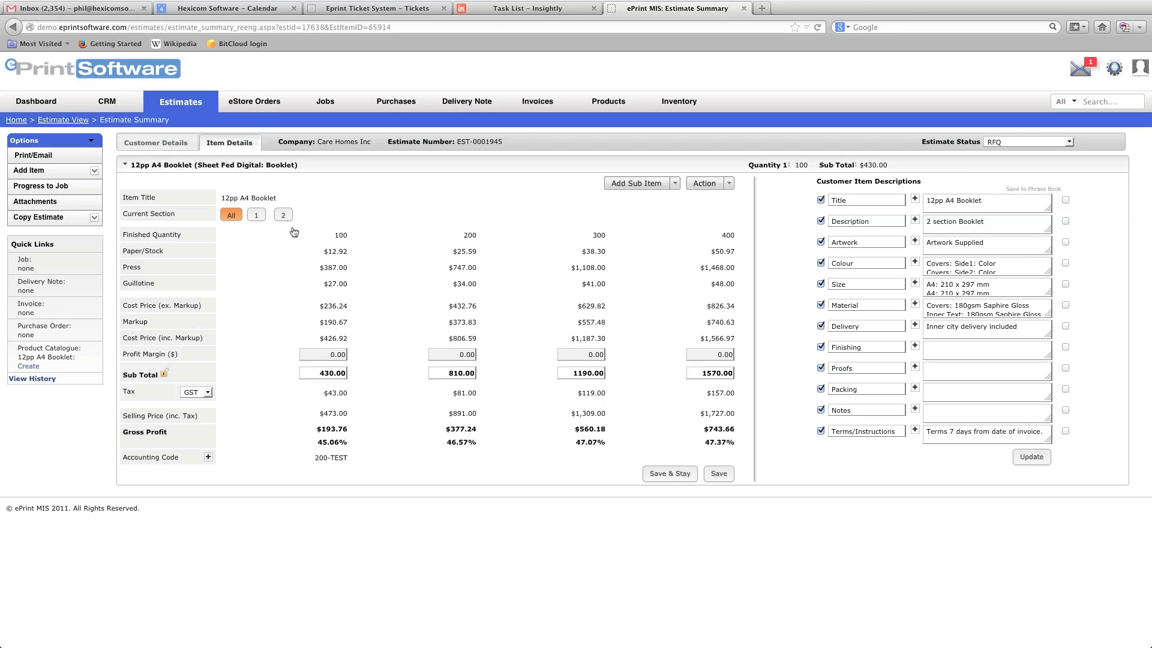
Review the cost breakdowns of section 1 and section 2 in the estimate summary
left_click(257, 216)
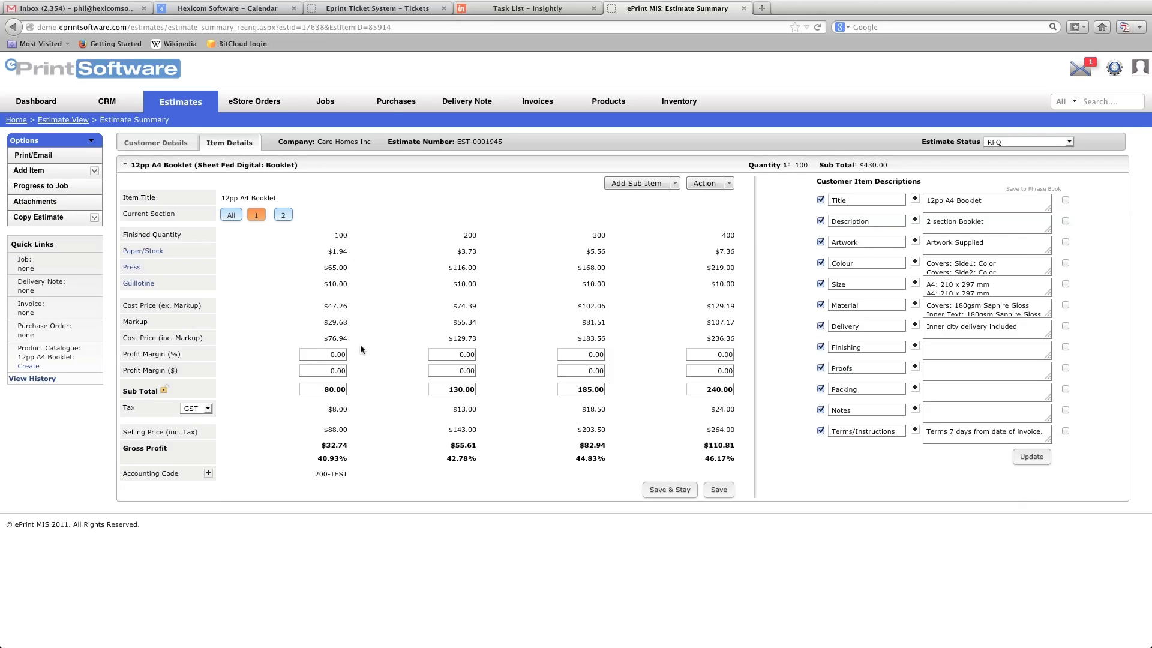
left_click(284, 215)
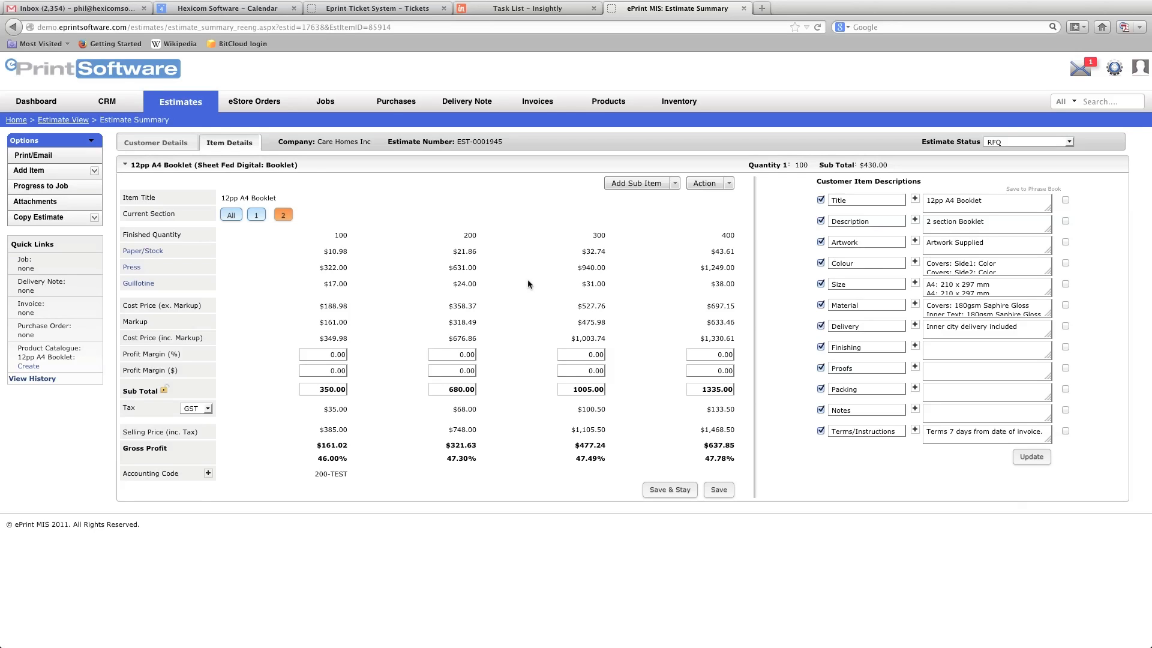
Edit the booklet item to use 150 gsm Saphire Gloss ISO14001 EMS paper for the Inner Text section, and finish to recalculate the estimate
left_click(729, 183)
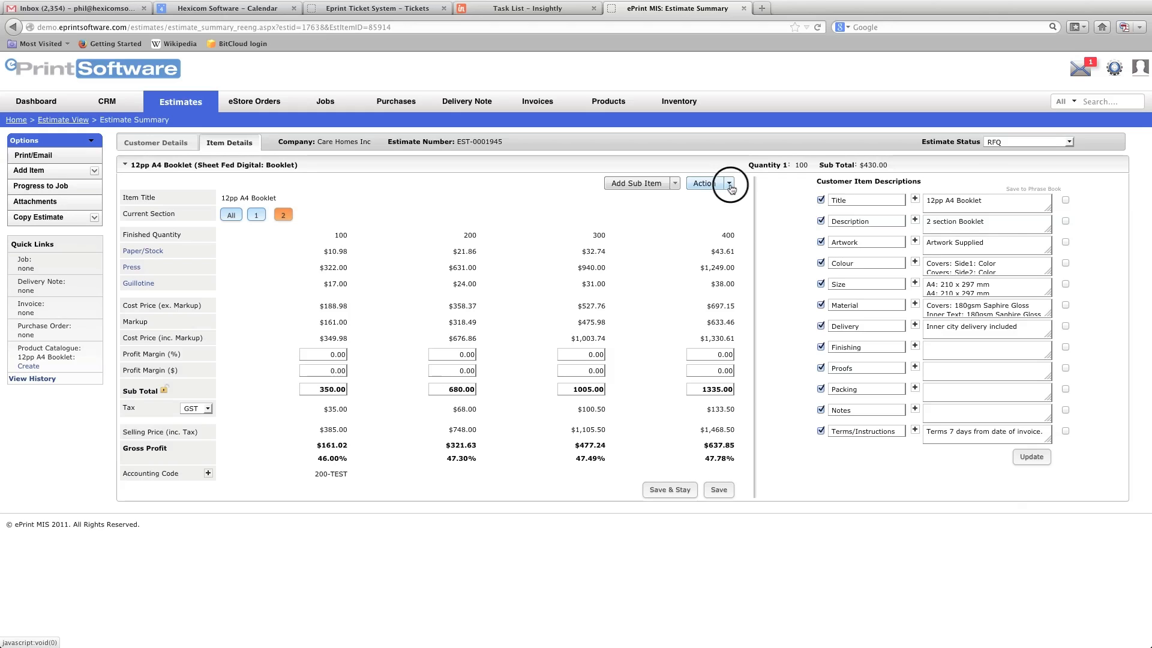
left_click(730, 198)
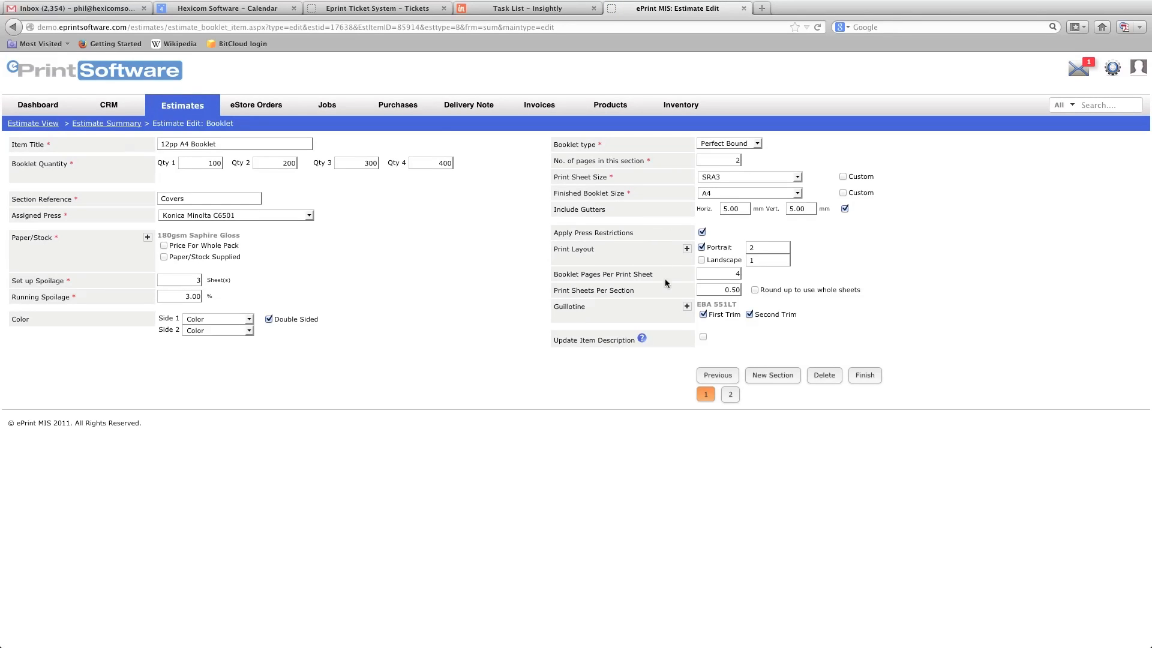
left_click(730, 395)
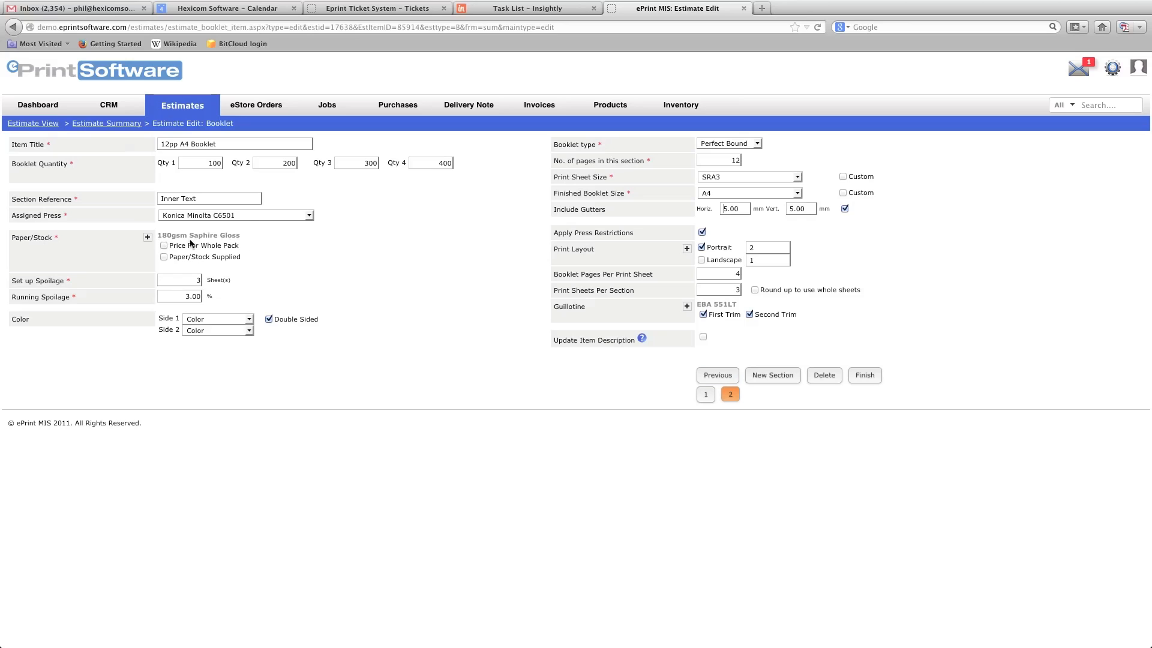
left_click(147, 239)
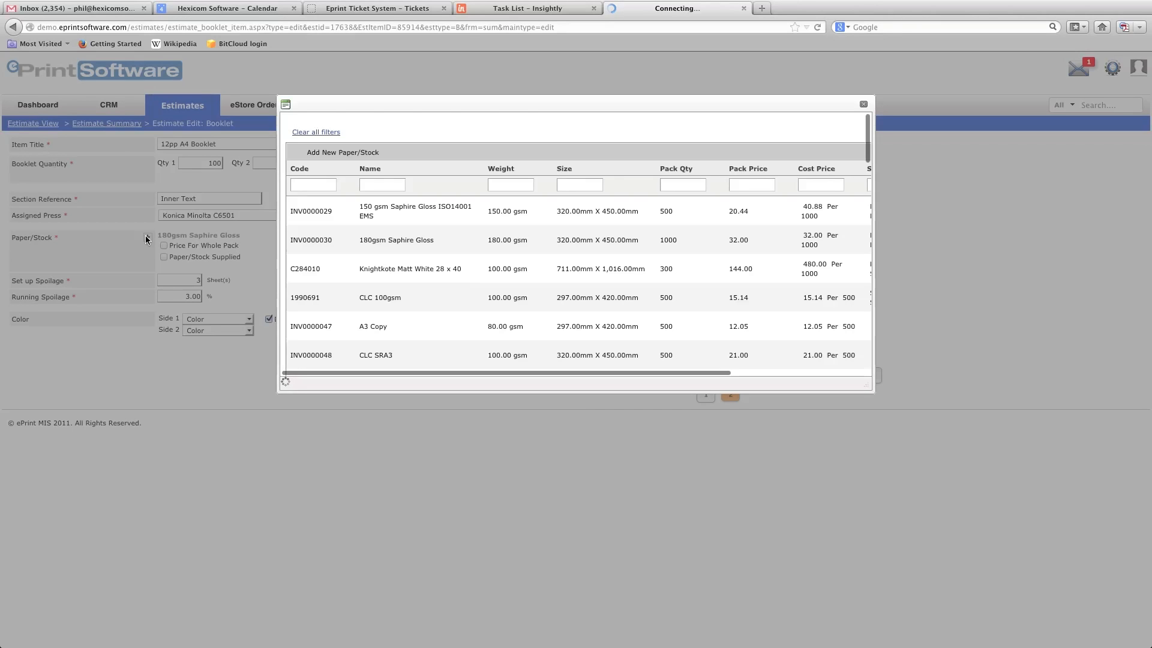
left_click(378, 215)
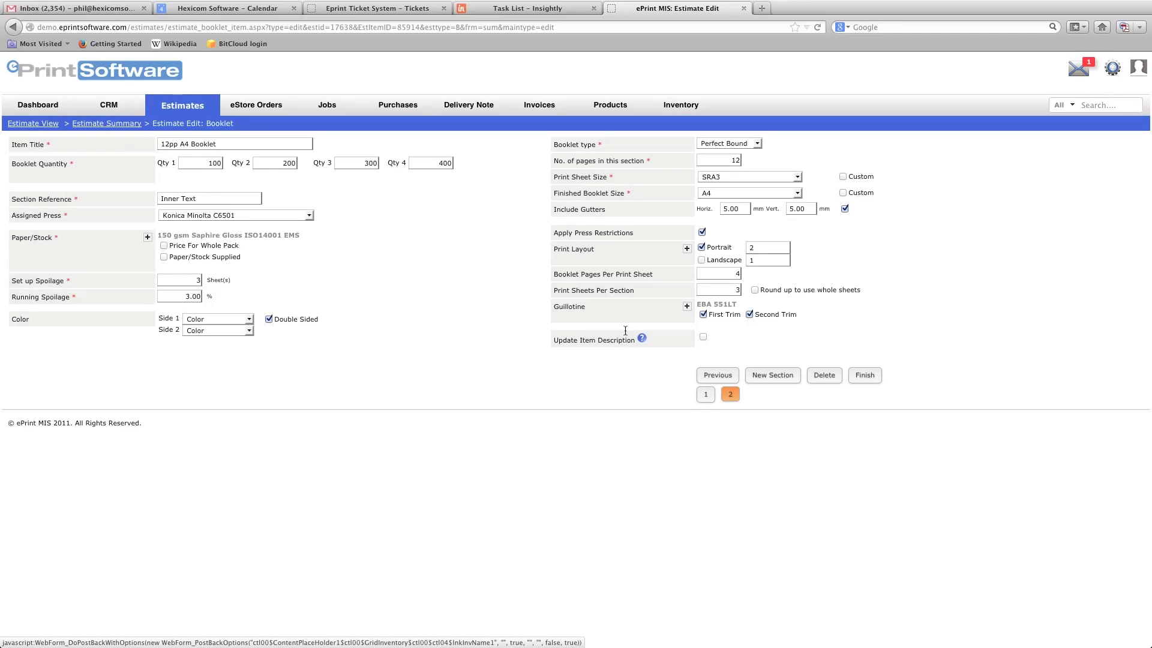
left_click(862, 376)
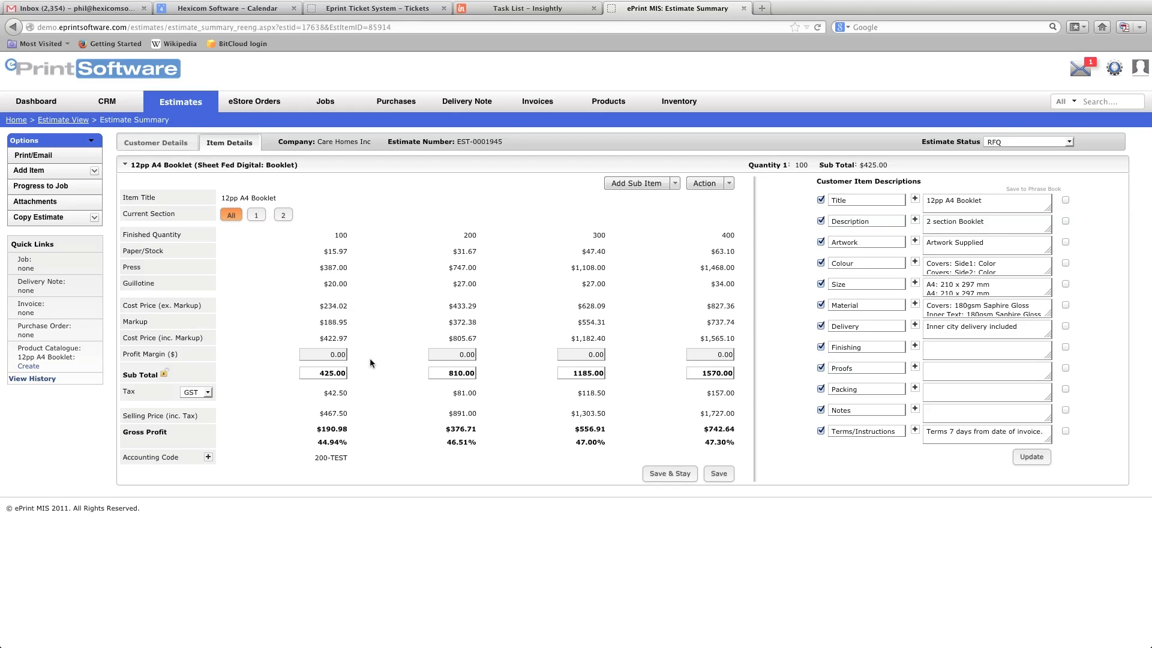
Examine the paper cost details of section 2 in the estimate summary
left_click(283, 216)
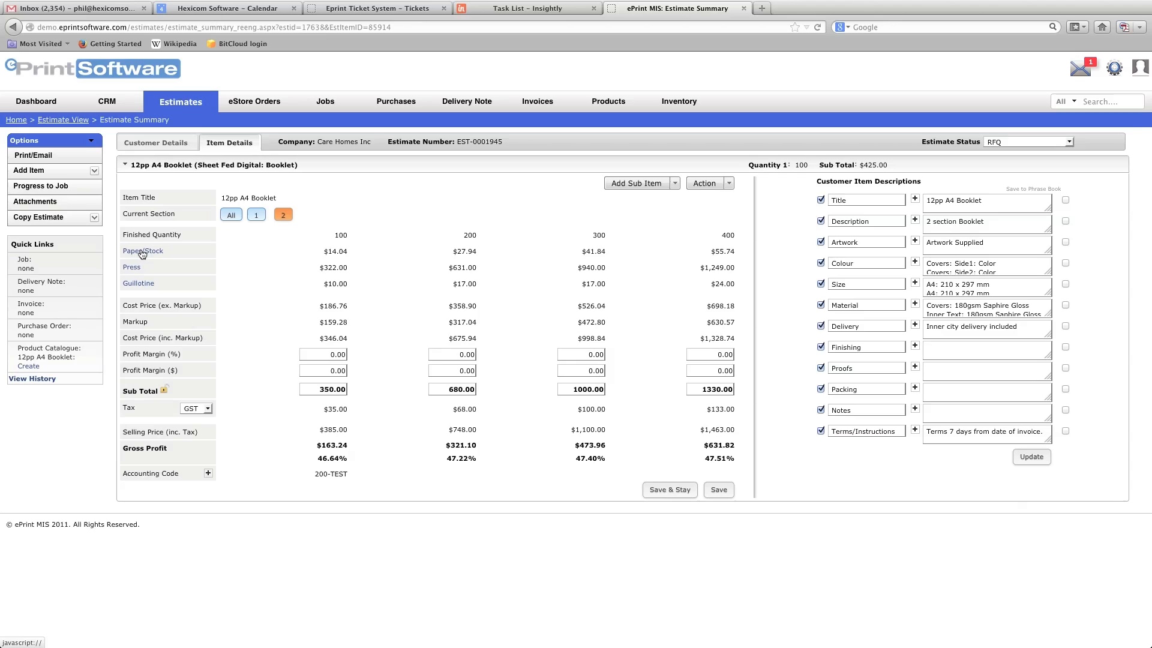
left_click(142, 251)
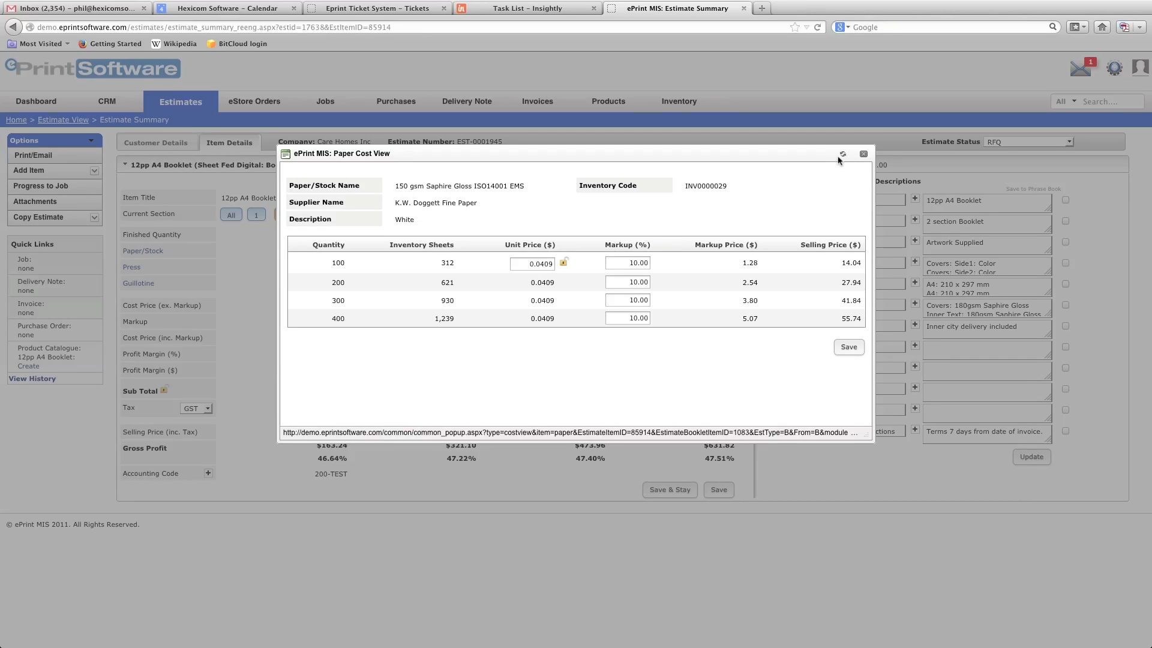
Close the paper cost details, remove the duplicate A4: 210 x 297 mm line from the Size description, and update the item descriptions
left_click(863, 153)
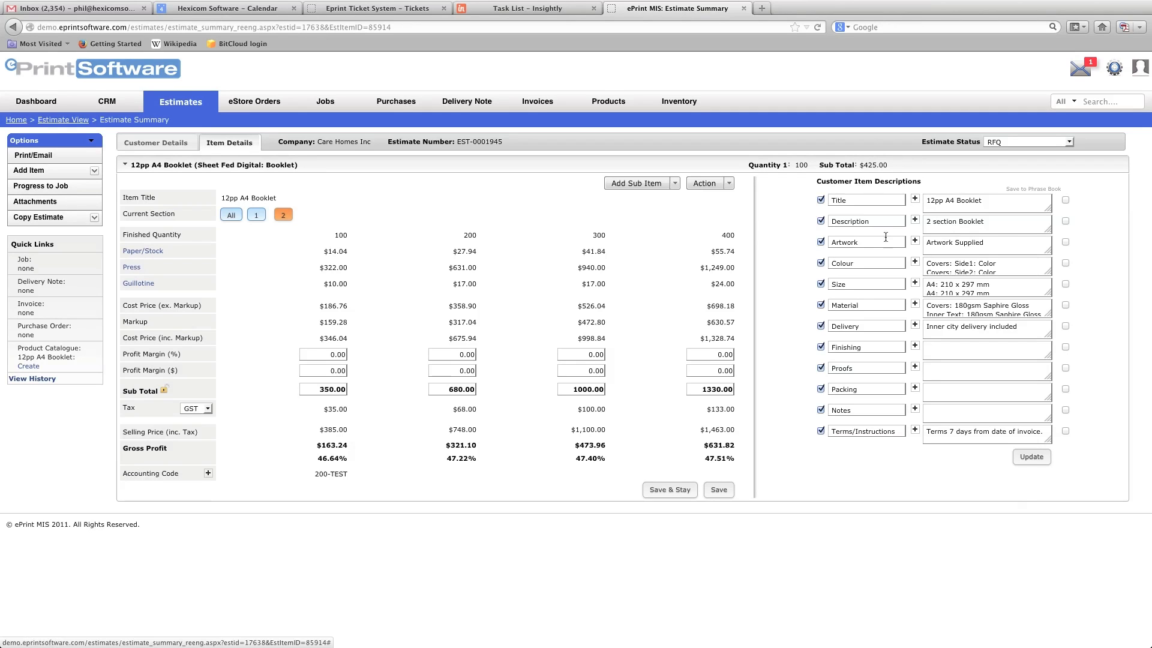
left_click(998, 286)
left_click_drag(998, 285, 879, 287)
key("BackSpace")
key("Delete")
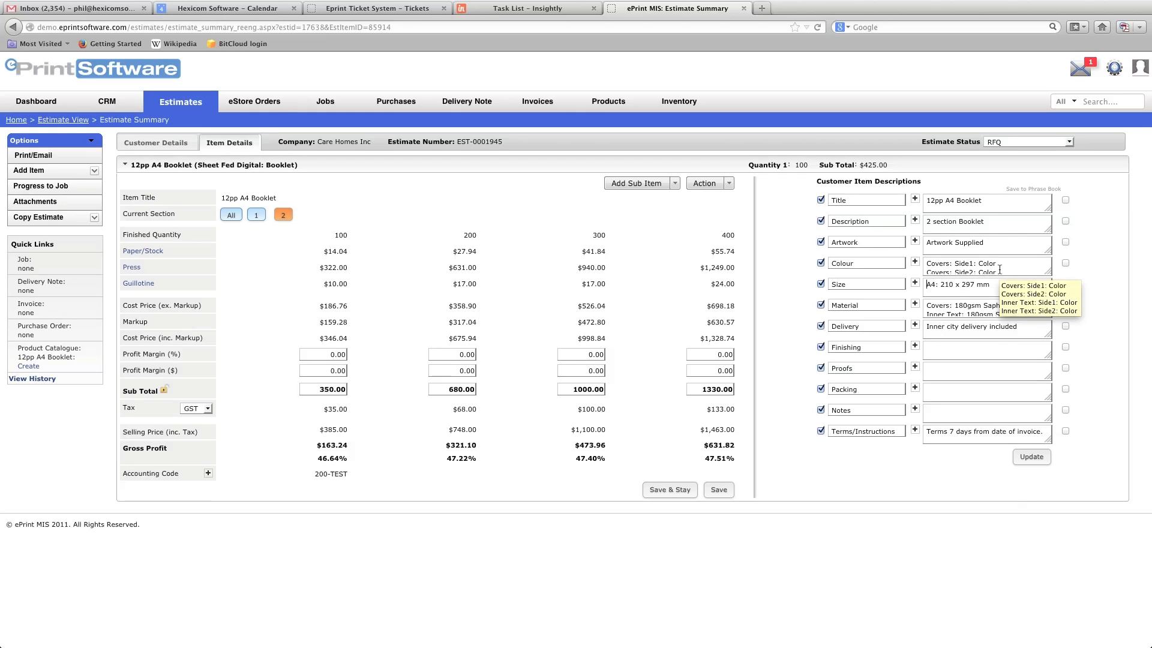
left_click(1031, 457)
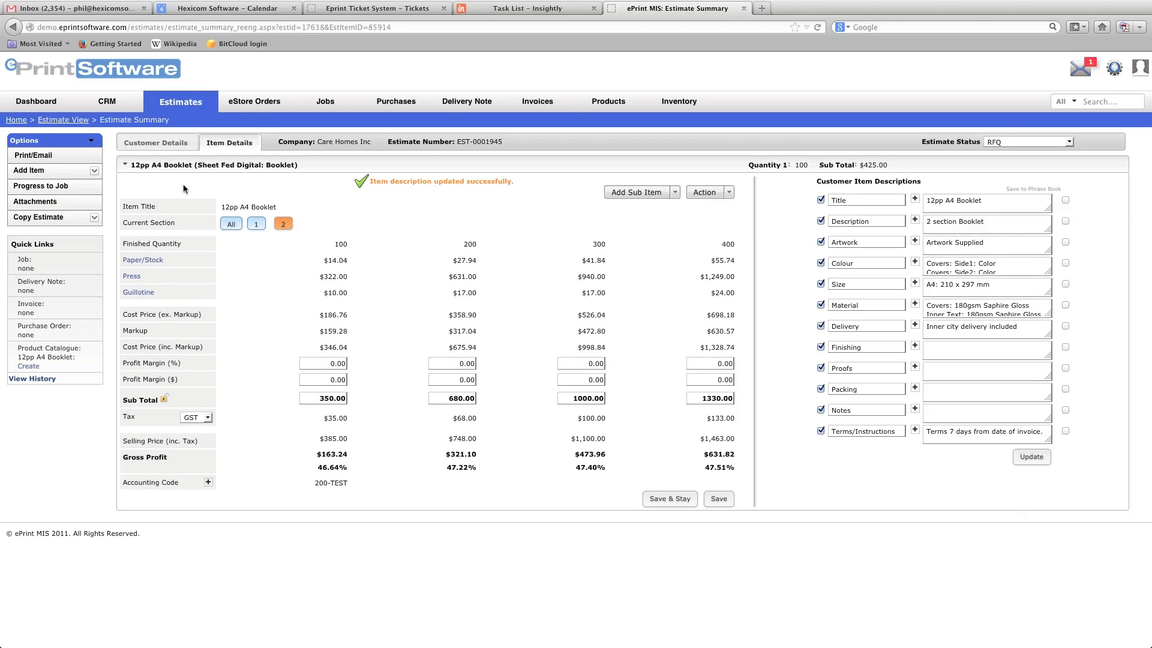
Open the print preview of the estimate and review the customer quote's item descriptions and quantity prices
left_click(32, 155)
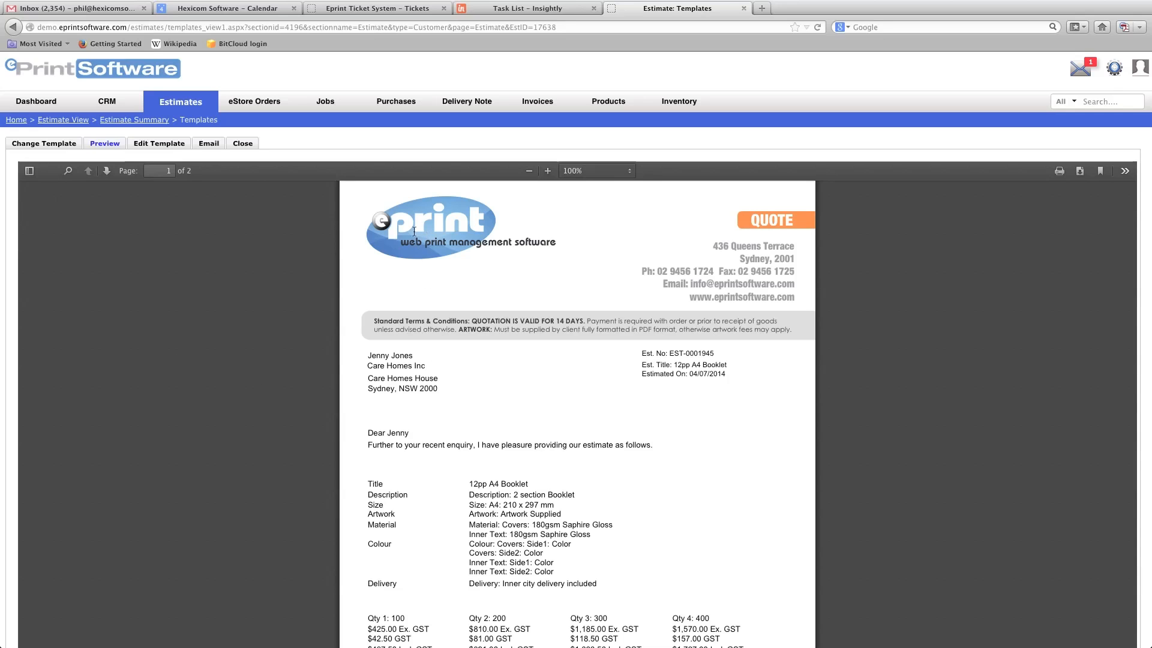
scroll(852, 138, "down", 3)
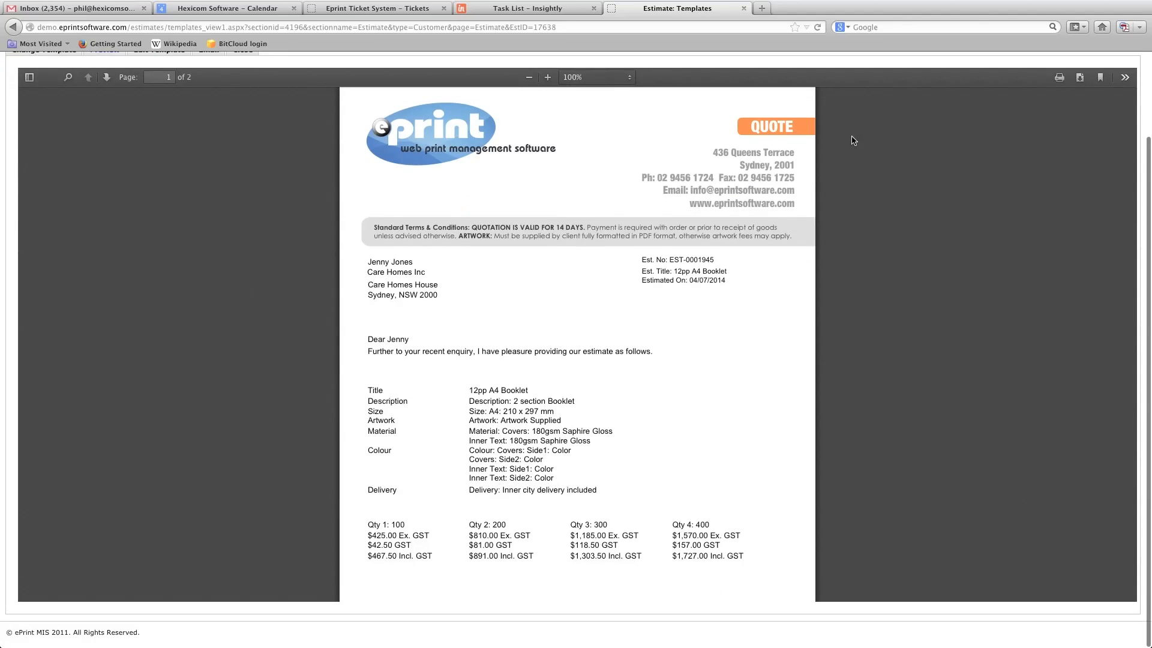
scroll(562, 301, "down", 1)
scroll(562, 302, "down", 2)
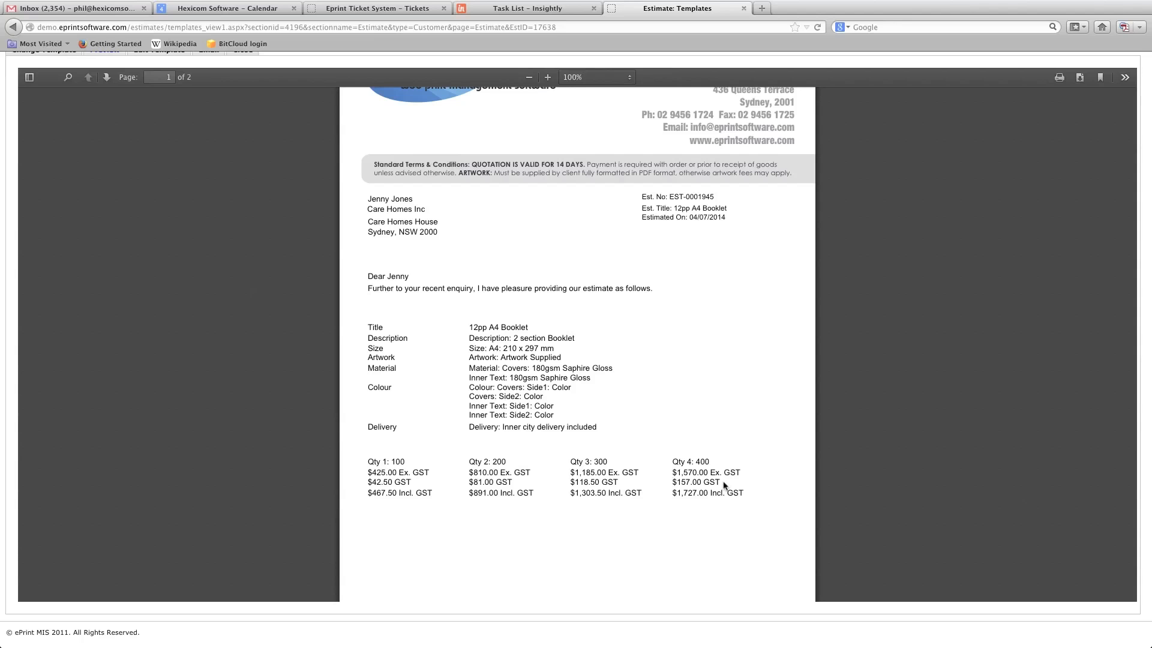
scroll(715, 475, "down", 5)
scroll(714, 476, "up", 8)
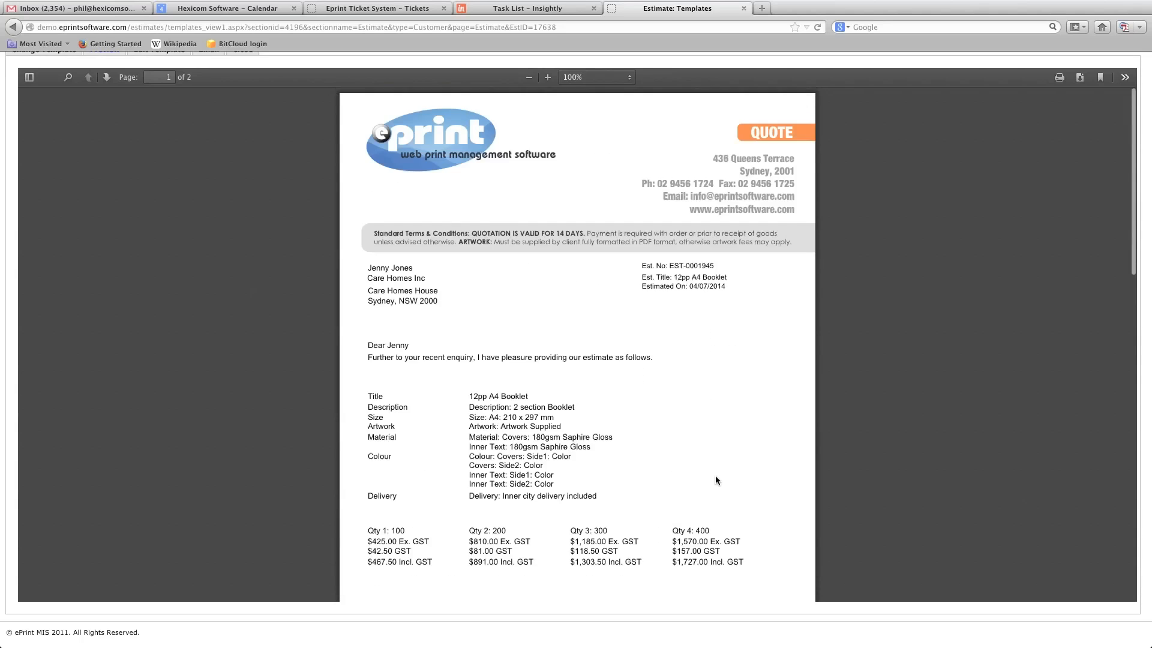
Email the quote to the prefilled recipient with the Estimate email message and the attached PDF
scroll(309, 319, "up", 3)
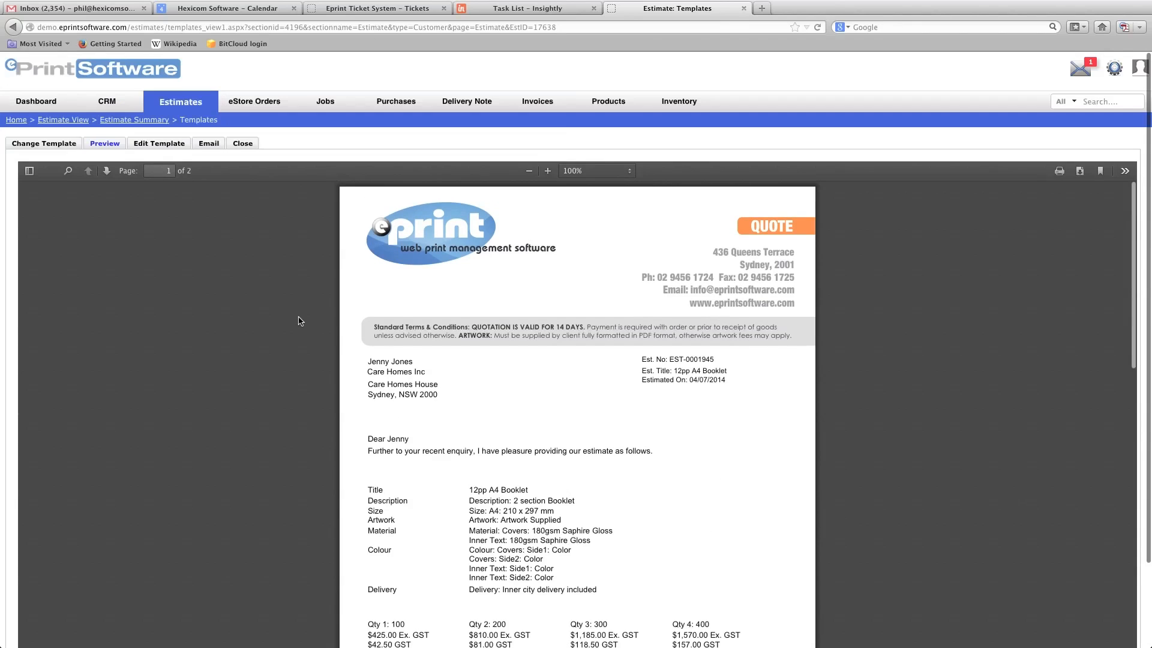
left_click(209, 144)
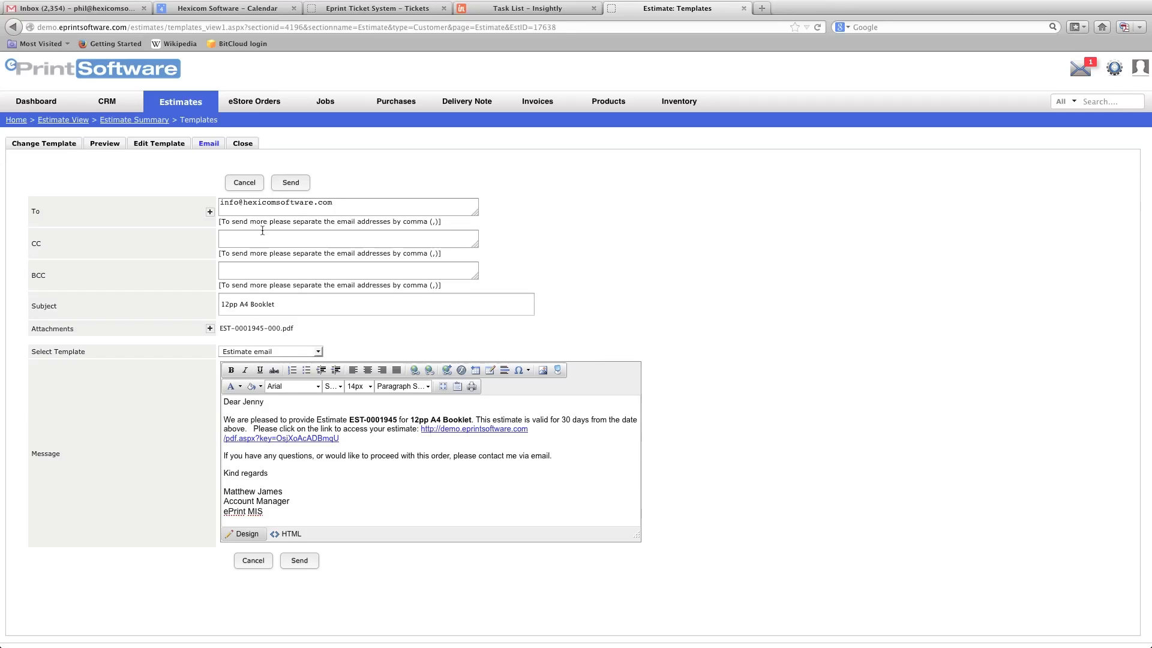
left_click(291, 183)
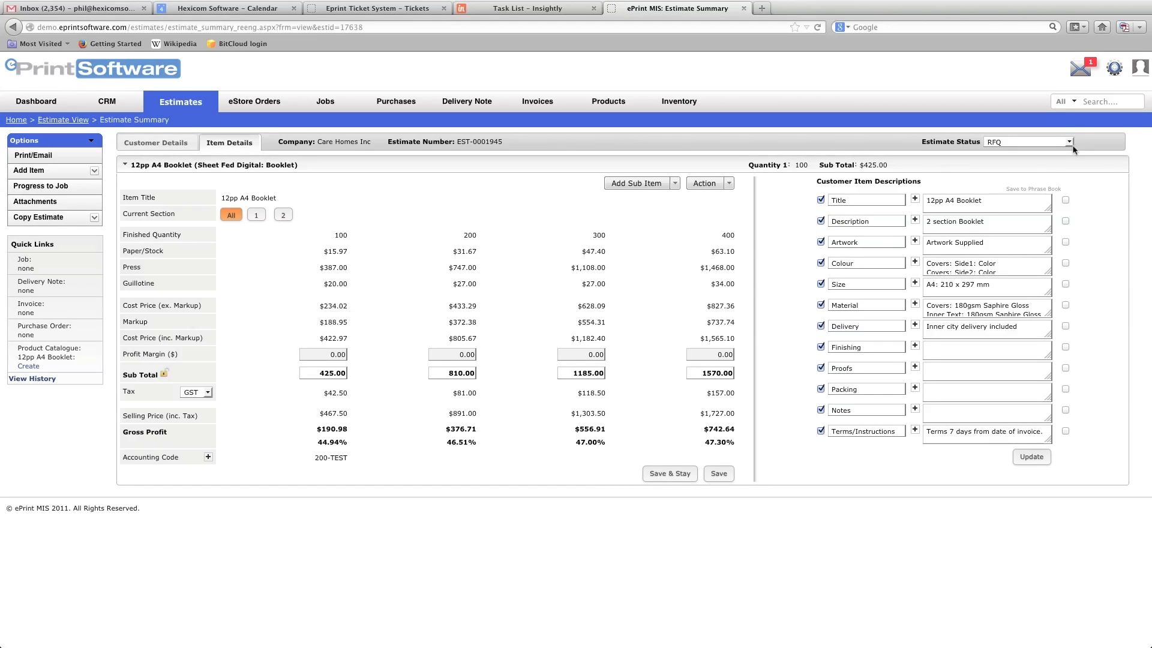
Set the estimate status to Awaiting Approval and save the estimate
left_click(1070, 143)
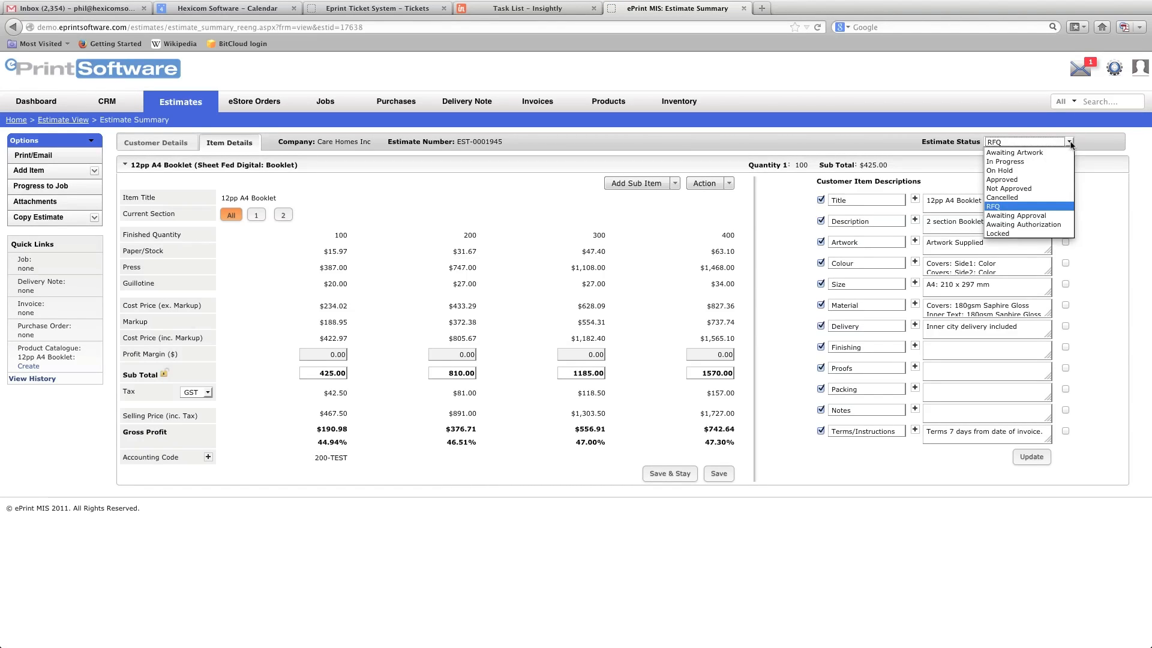
left_click(1038, 217)
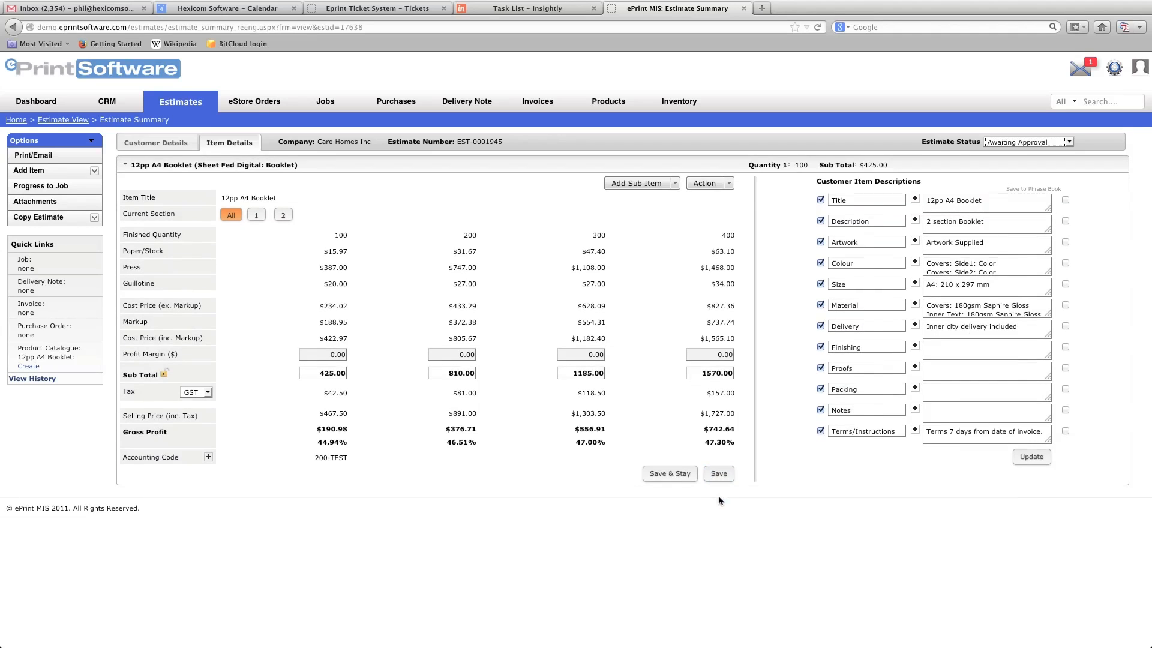
left_click(720, 473)
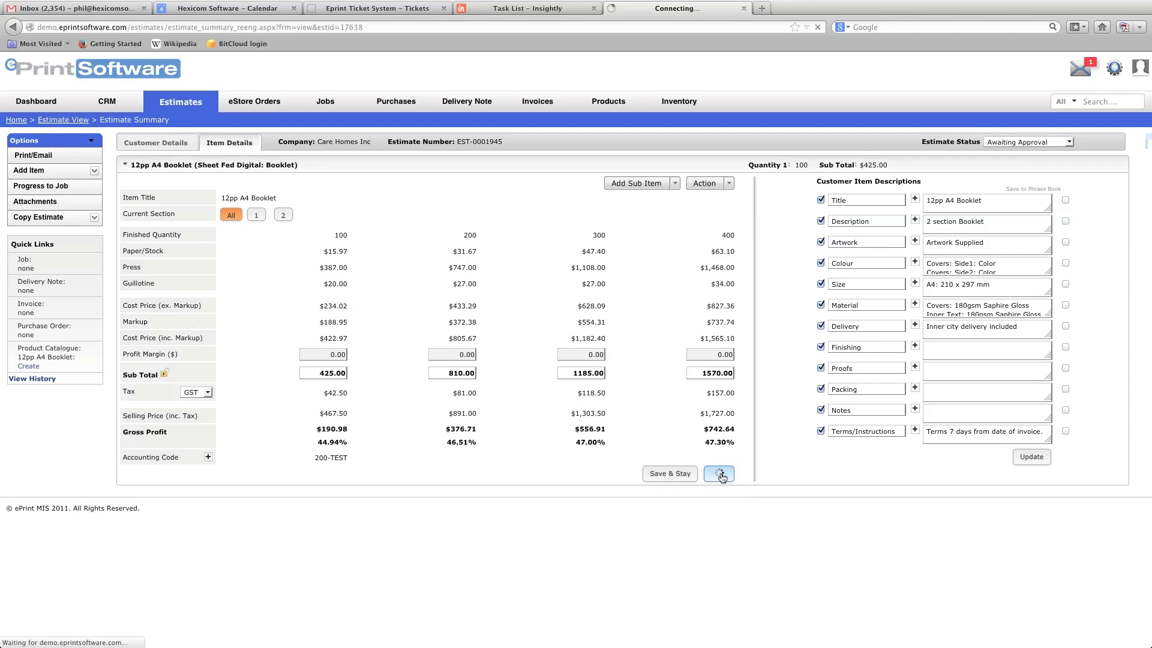